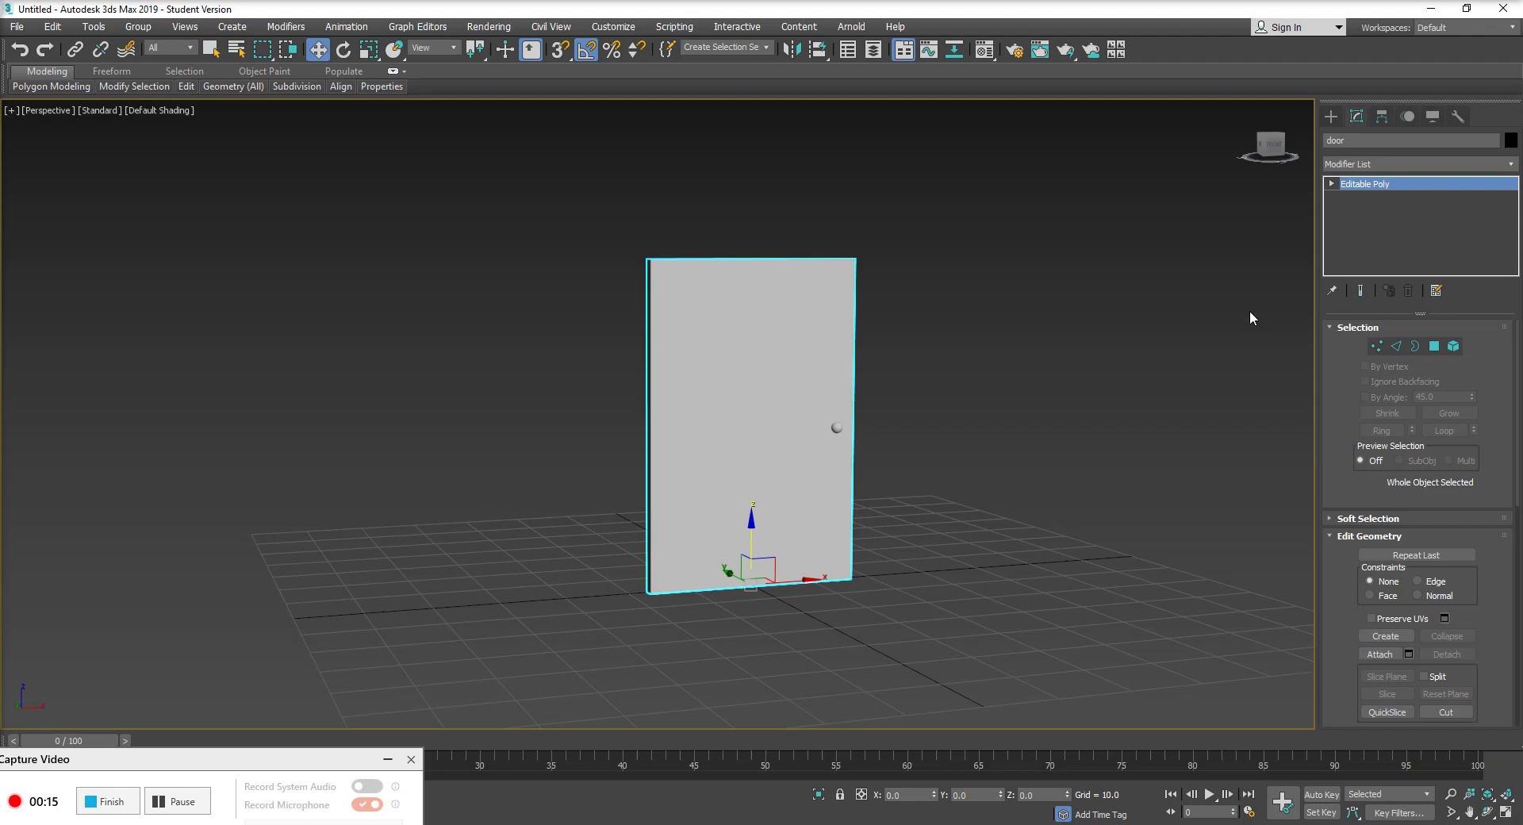
Step: Create a Point helper on the grid in front of the door, beside its knob side
{"action": "mouse_move", "coordinate": [973, 370]}
{"action": "middle_mouse_down", "text": "alt"}
{"action": "mouse_move", "coordinate": [988, 378]}
{"action": "mouse_move", "coordinate": [958, 373]}
{"action": "middle_mouse_up", "text": "alt"}
{"action": "left_click", "coordinate": [1332, 116]}
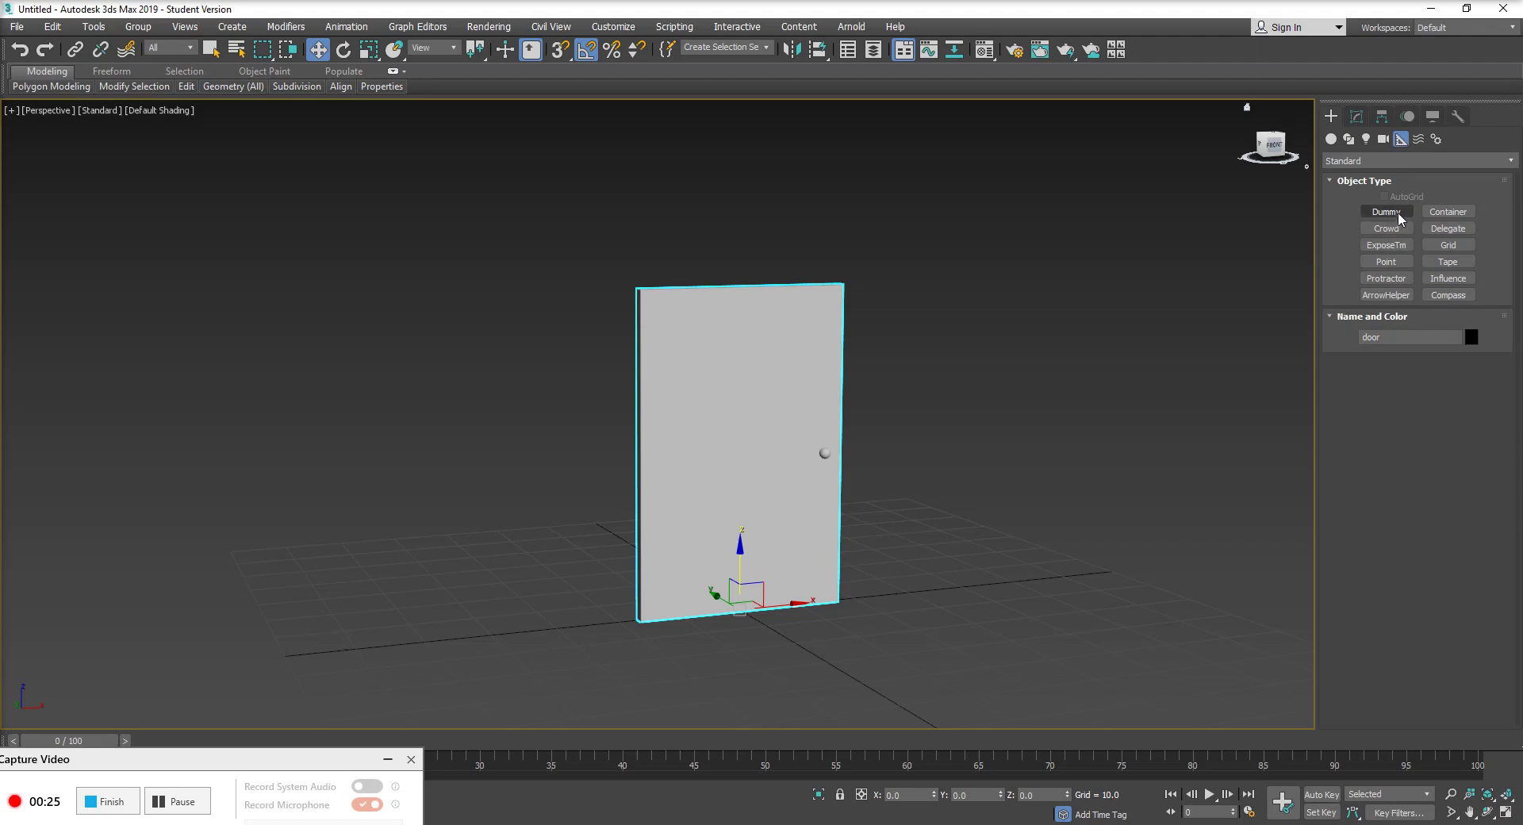
{"action": "left_click", "coordinate": [1384, 259]}
{"action": "left_click", "coordinate": [923, 645]}
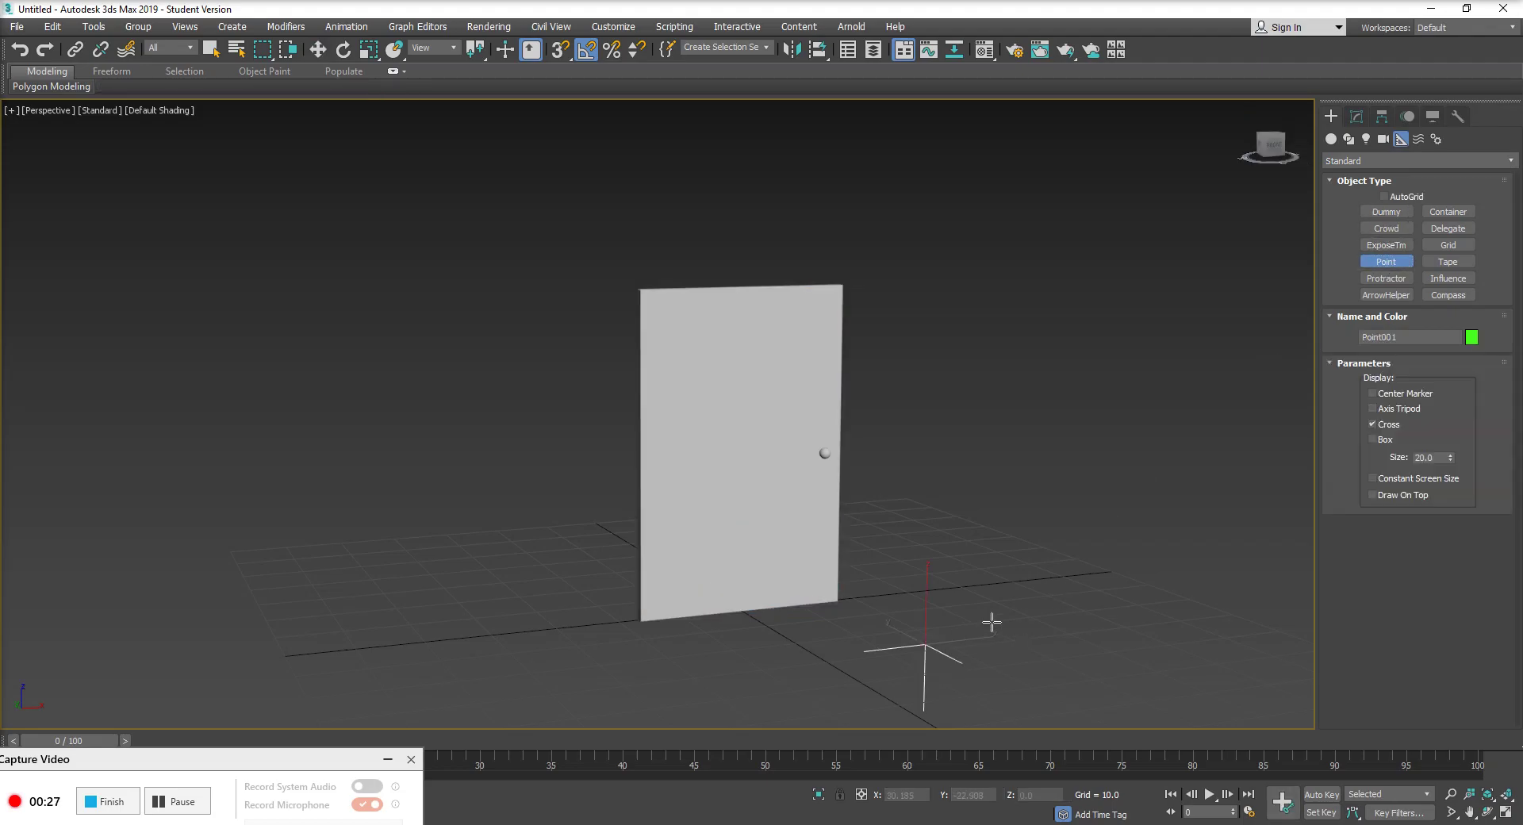
Step: Display the point helper as a box instead of a cross and set its size to 22.4
{"action": "middle_click_drag", "start_coordinate": [979, 609], "coordinate": [1021, 610]}
{"action": "key", "text": "w"}
{"action": "left_click", "coordinate": [1356, 113]}
{"action": "left_click", "coordinate": [1016, 594]}
{"action": "middle_click_drag", "start_coordinate": [1021, 610], "coordinate": [948, 564]}
{"action": "scroll", "coordinate": [866, 578], "scroll_direction": "up", "scroll_amount": 3}
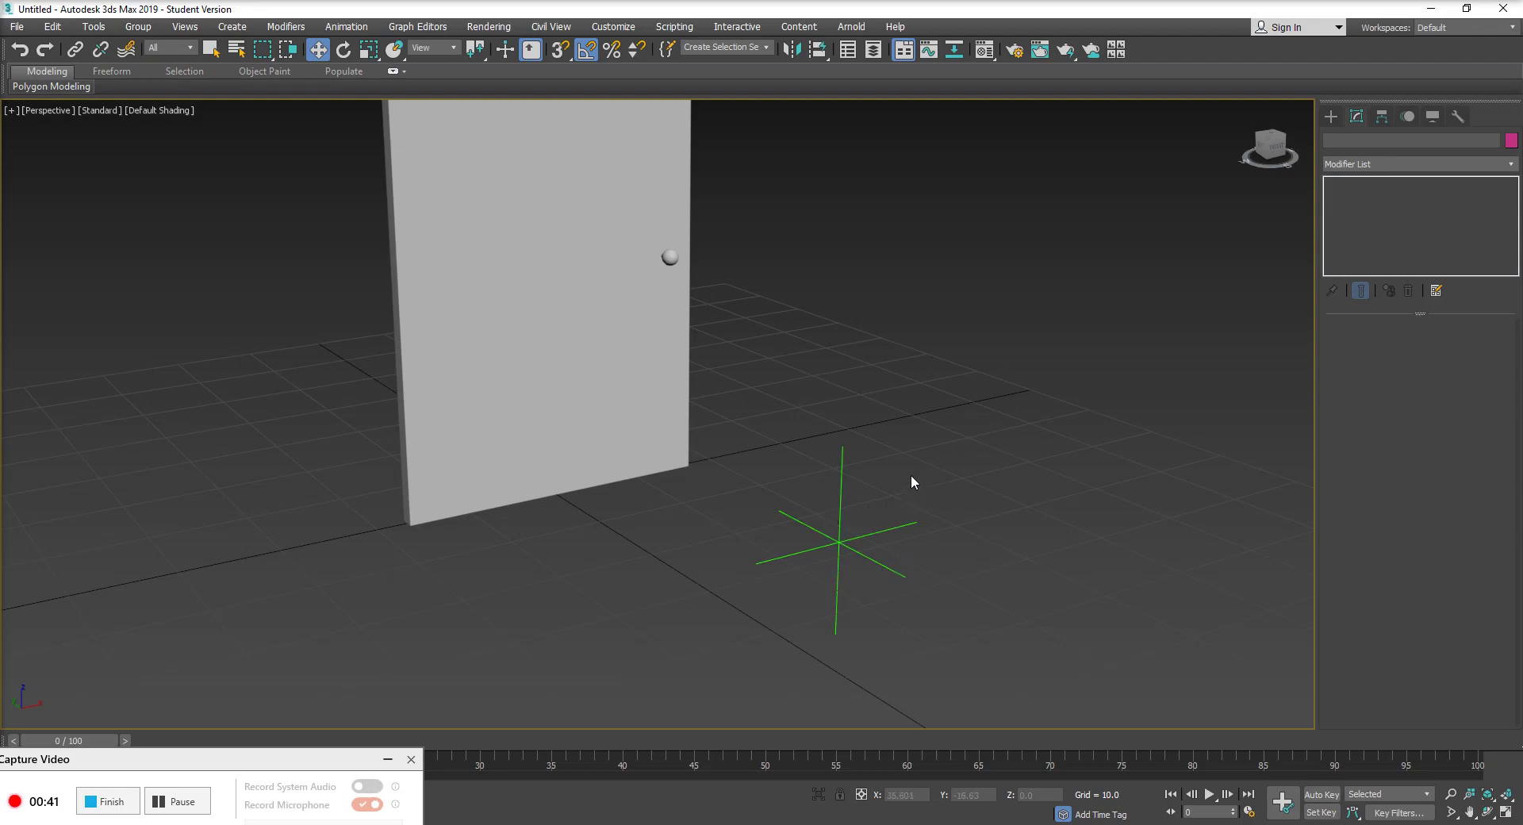
{"action": "left_click", "coordinate": [833, 596]}
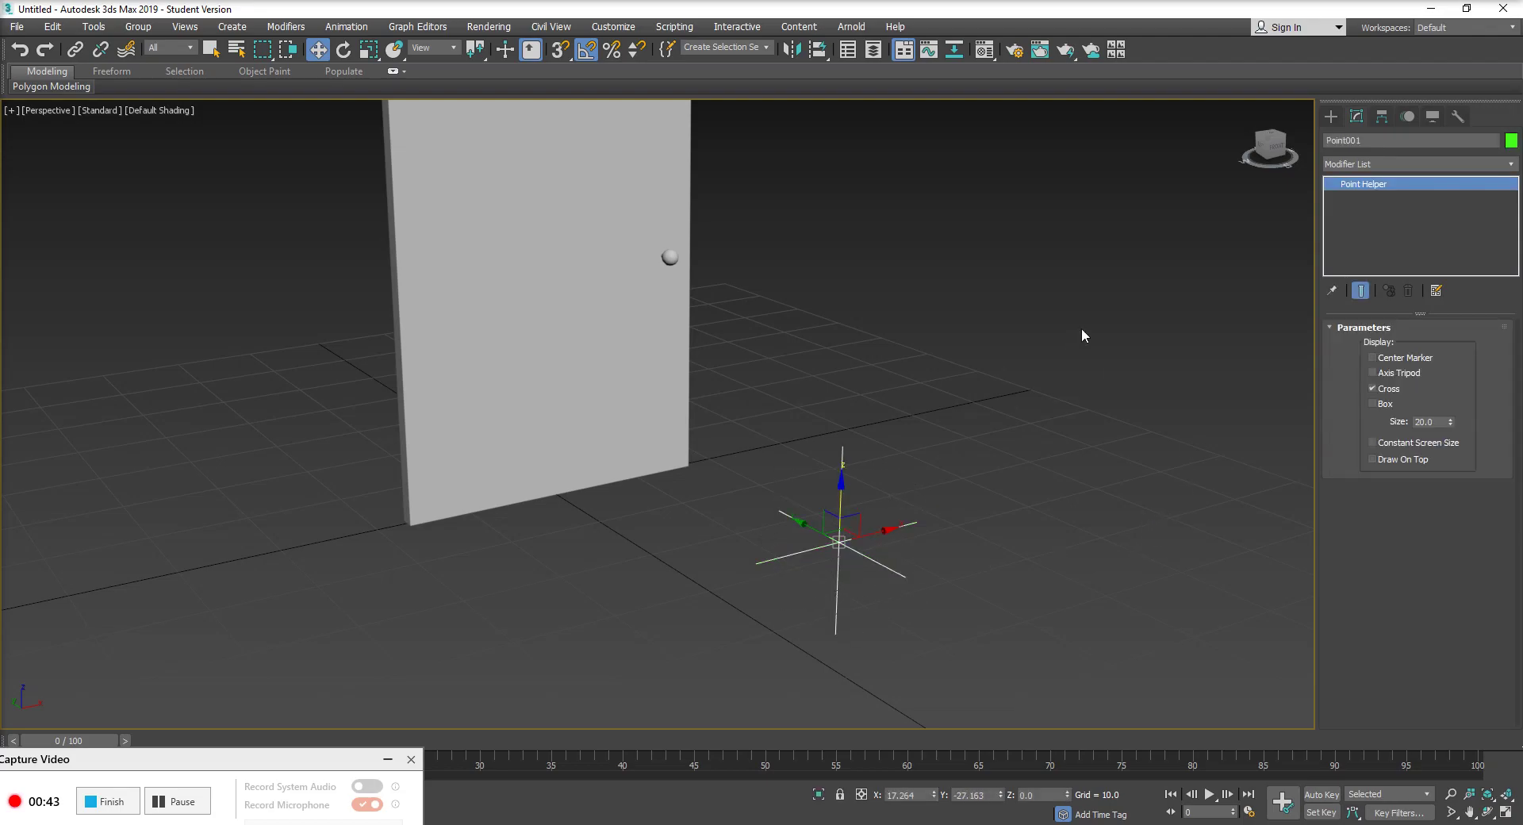
{"action": "left_click", "coordinate": [1372, 388]}
{"action": "left_click", "coordinate": [1373, 405]}
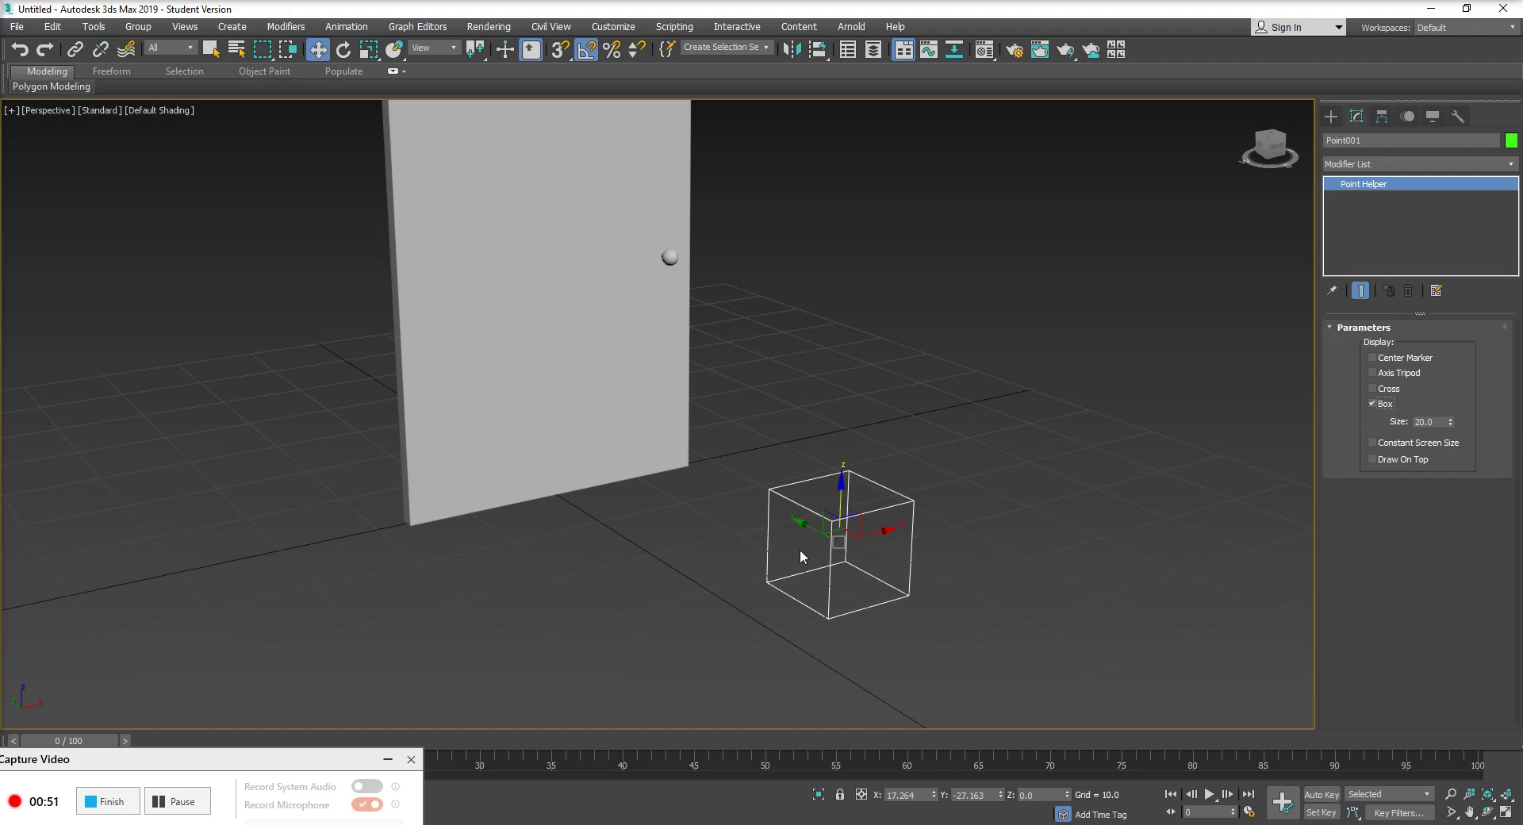
{"action": "middle_click_drag", "start_coordinate": [914, 560], "coordinate": [905, 547]}
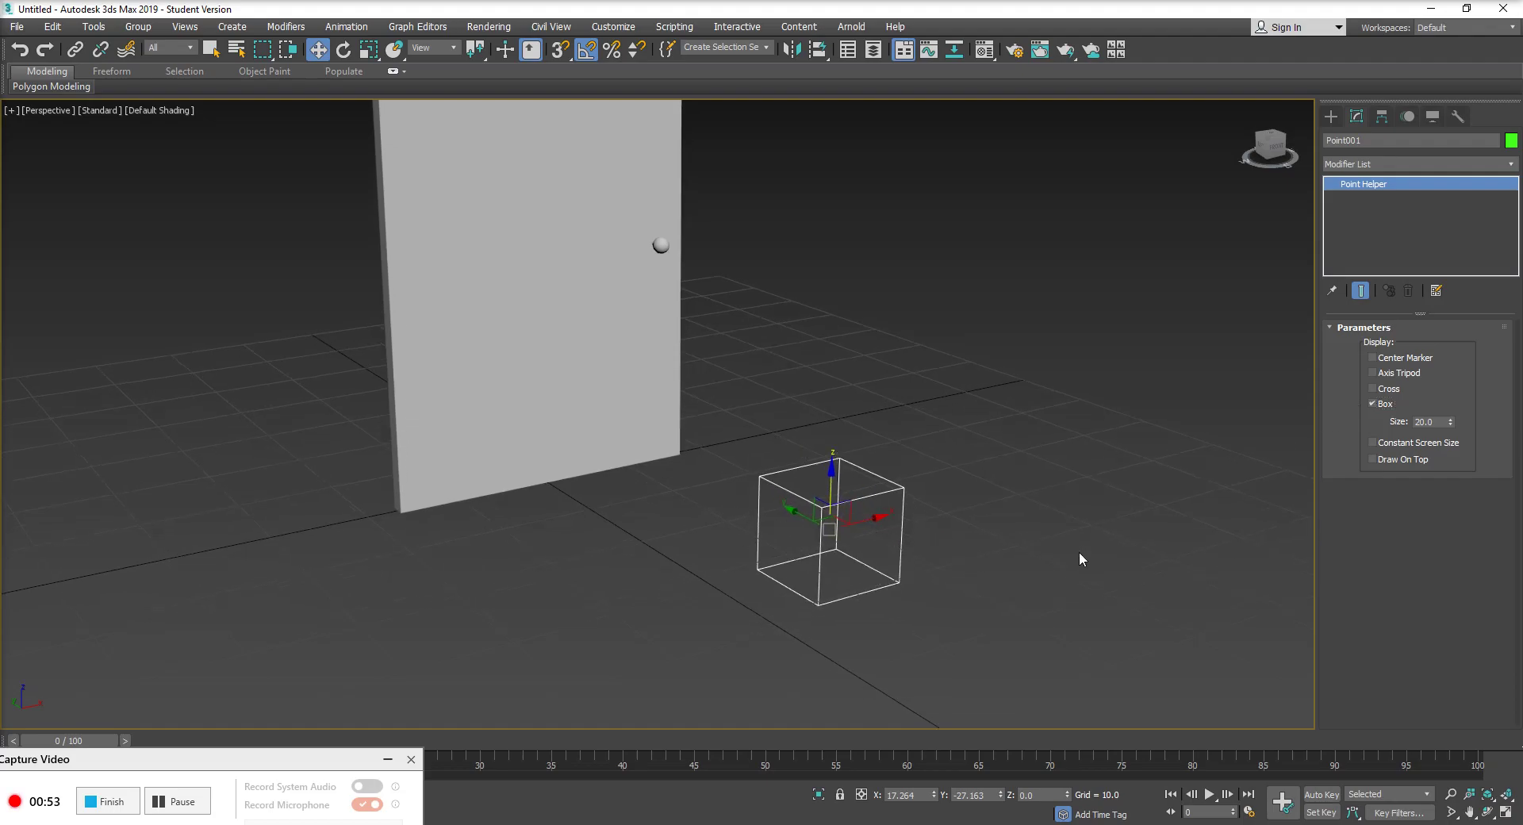
{"action": "left_click_drag", "start_coordinate": [1452, 426], "coordinate": [1456, 419]}
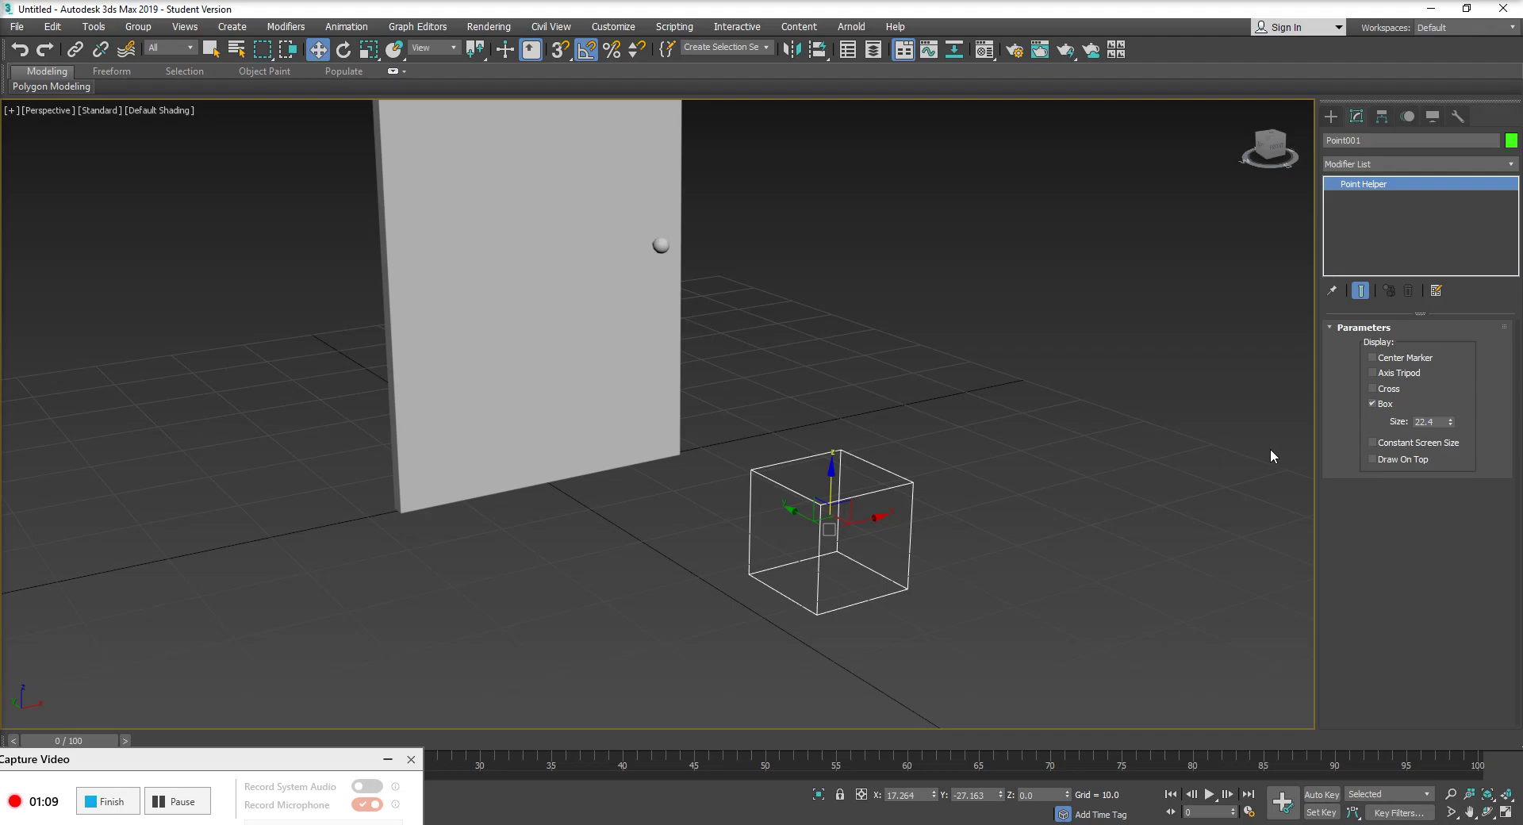
Step: Try rotating the door about its own pivot at the bottom centre
{"action": "middle_click_drag", "start_coordinate": [852, 509], "coordinate": [924, 516]}
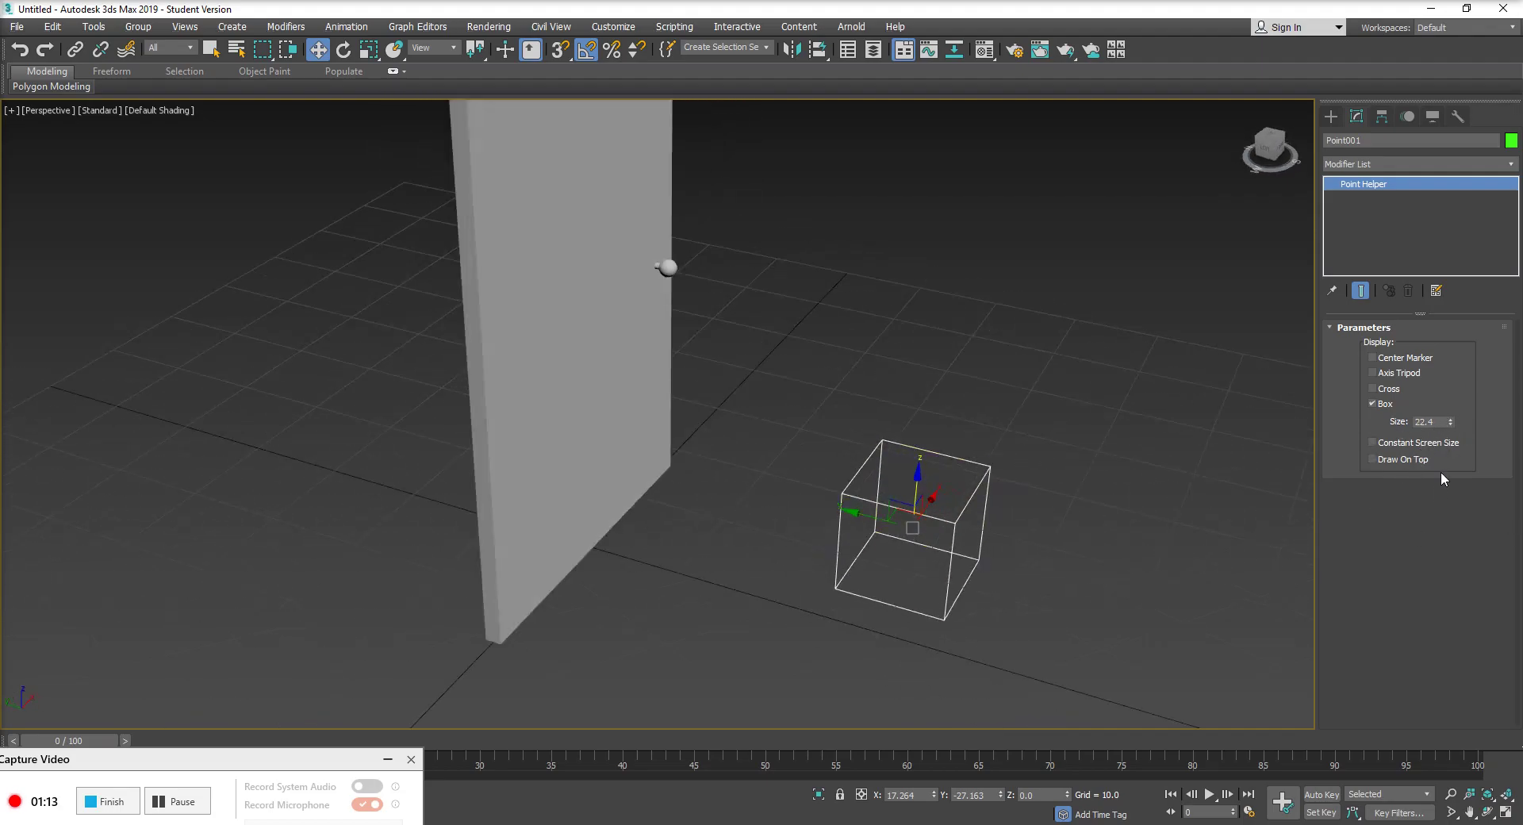
{"action": "middle_click_drag", "start_coordinate": [983, 611], "coordinate": [975, 593], "text": "alt"}
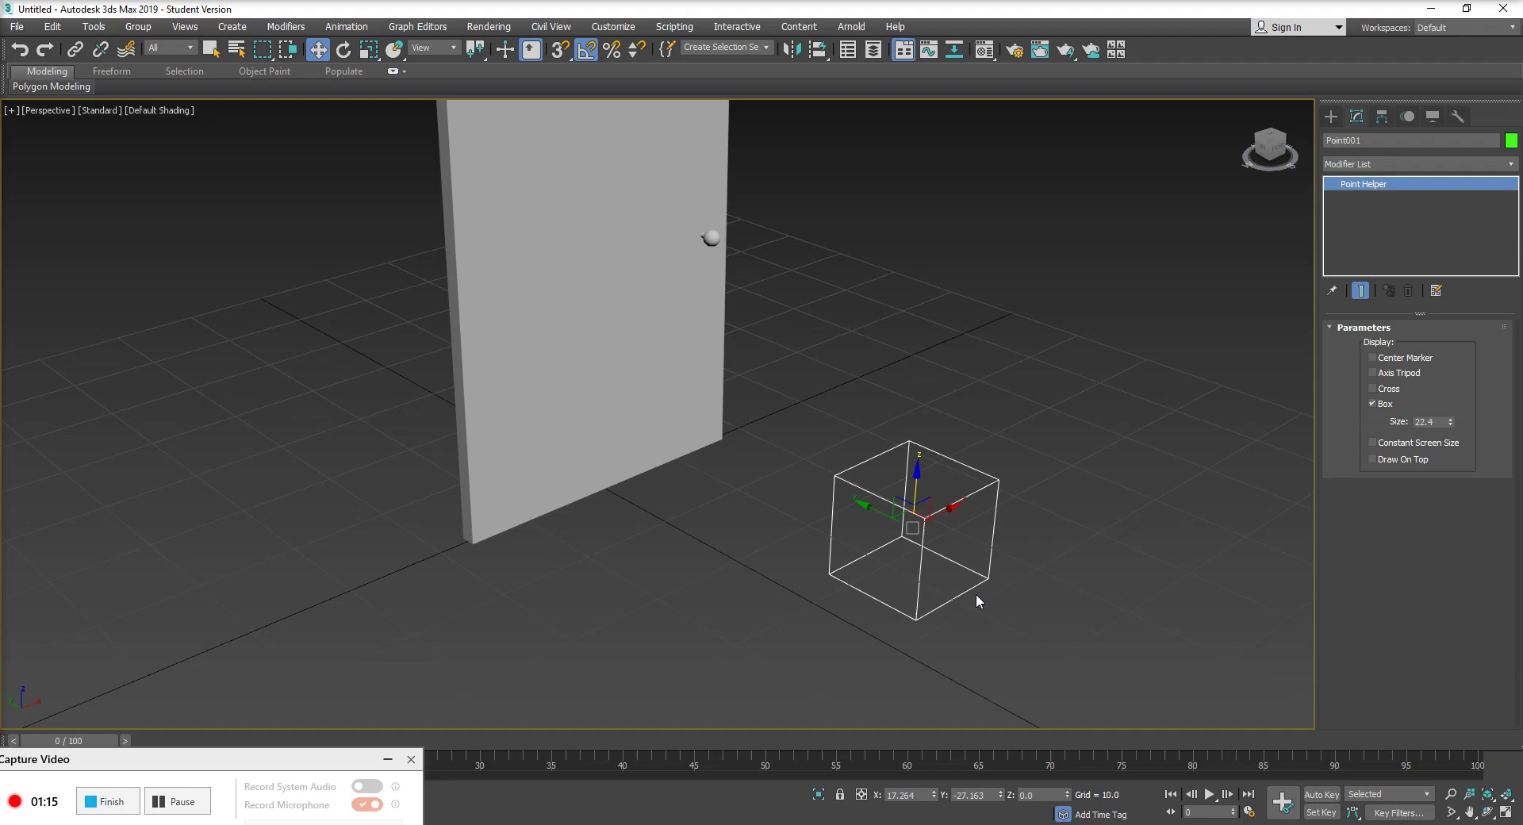
{"action": "middle_click_drag", "start_coordinate": [907, 519], "coordinate": [873, 497]}
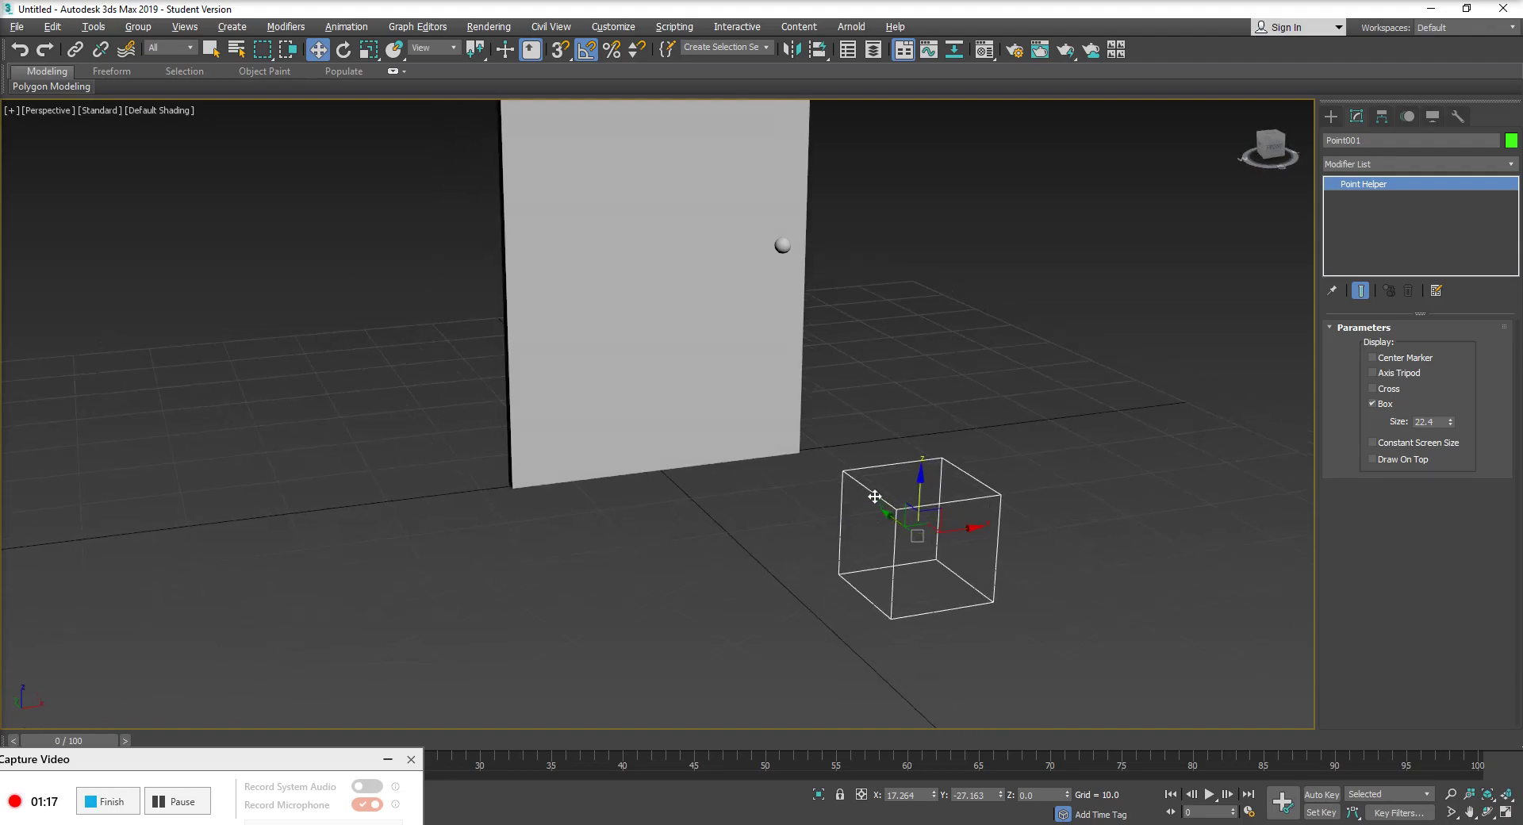
{"action": "middle_click_drag", "start_coordinate": [715, 396], "coordinate": [755, 490]}
{"action": "left_click", "coordinate": [737, 415]}
{"action": "scroll", "coordinate": [716, 527], "scroll_direction": "down", "scroll_amount": 2}
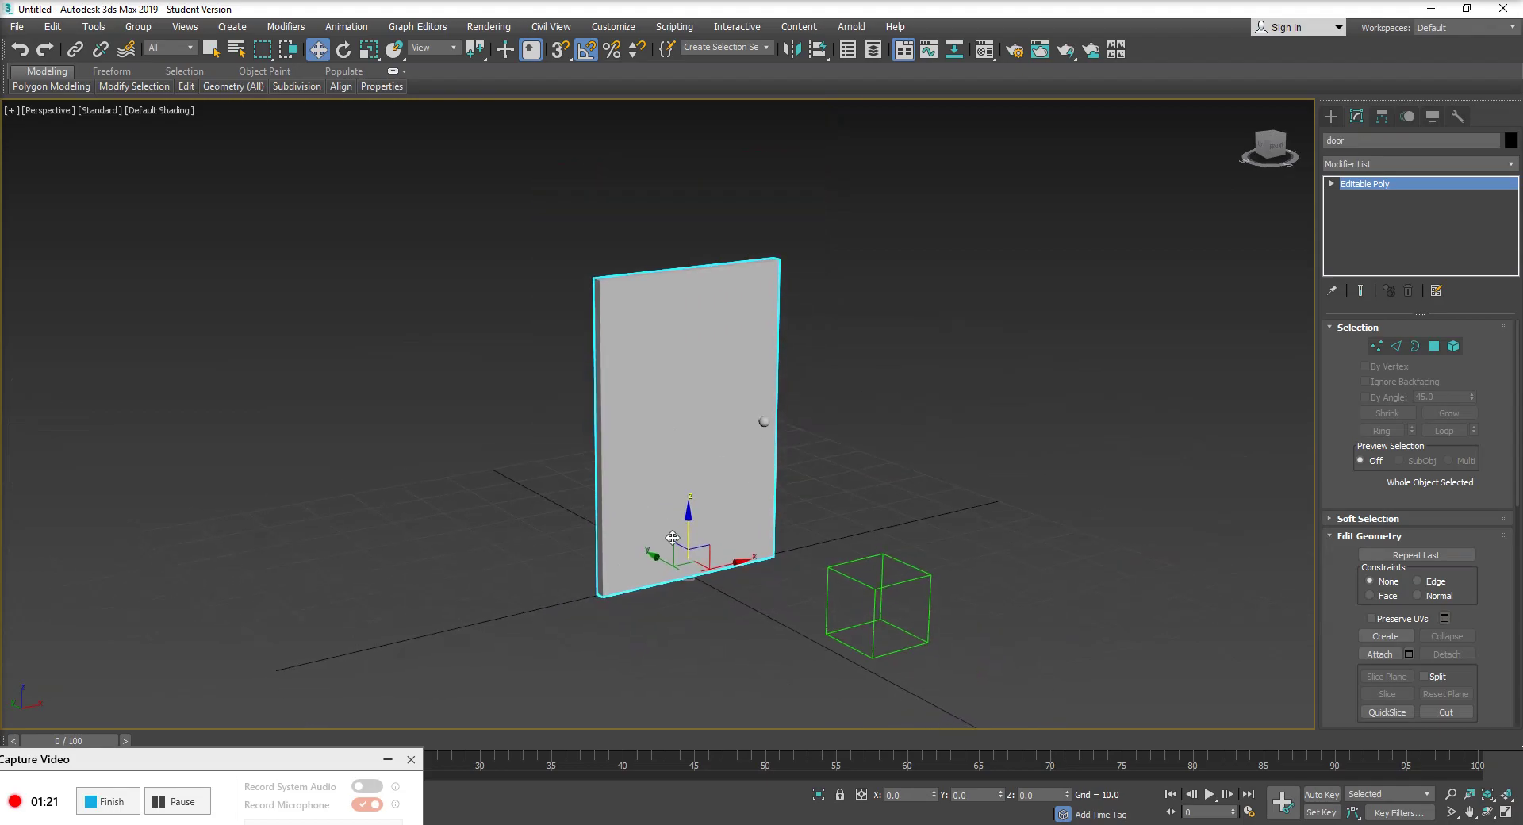
{"action": "middle_click_drag", "start_coordinate": [685, 558], "coordinate": [696, 563], "text": "alt"}
{"action": "key", "text": "e"}
{"action": "left_click_drag", "start_coordinate": [695, 593], "coordinate": [666, 560]}
{"action": "right_click", "coordinate": [666, 560]}
{"action": "middle_click_drag", "start_coordinate": [614, 486], "coordinate": [606, 472], "text": "alt"}
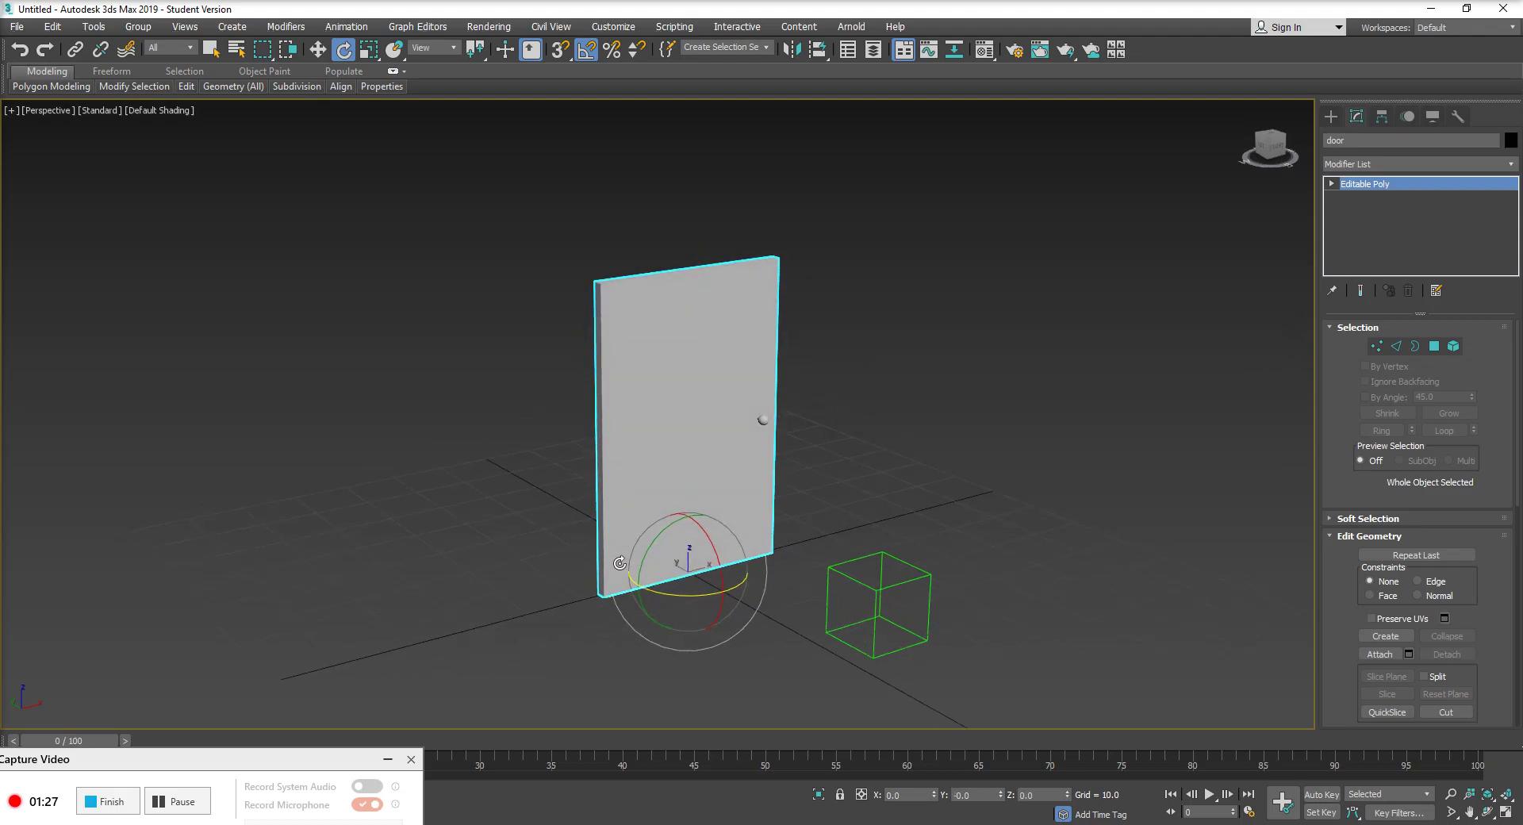
{"action": "middle_click_drag", "start_coordinate": [969, 447], "coordinate": [954, 443], "text": "alt"}
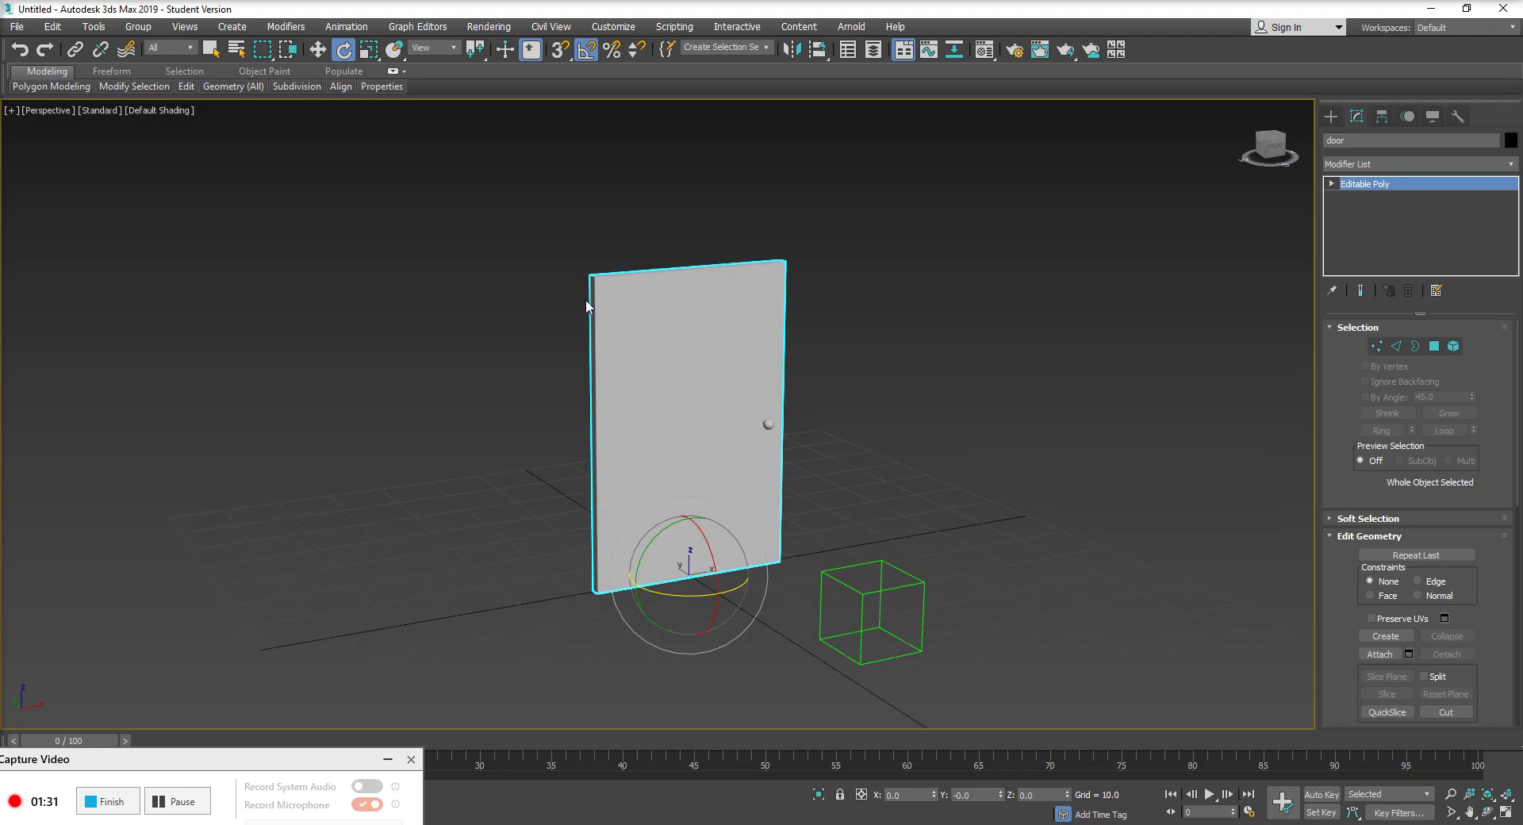
{"action": "middle_click_drag", "start_coordinate": [904, 565], "coordinate": [843, 564], "text": "alt"}
Step: With the point helper selected for moving, turn on 3D snapping with Edge/Segment as the only snap target
{"action": "left_click", "coordinate": [877, 541]}
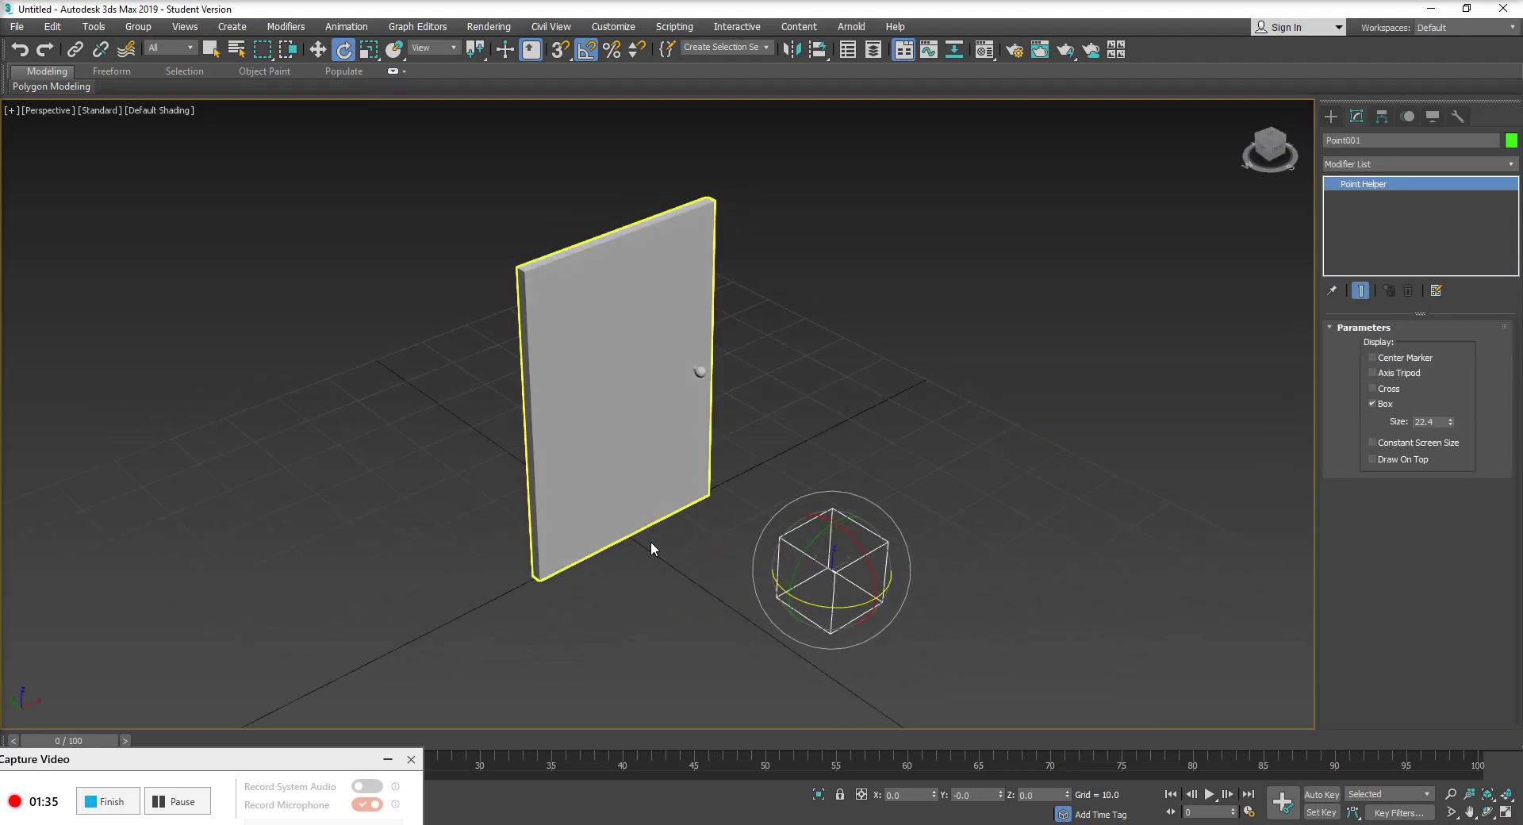
{"action": "middle_click_drag", "start_coordinate": [934, 597], "coordinate": [915, 580], "text": "alt"}
{"action": "key", "text": "w"}
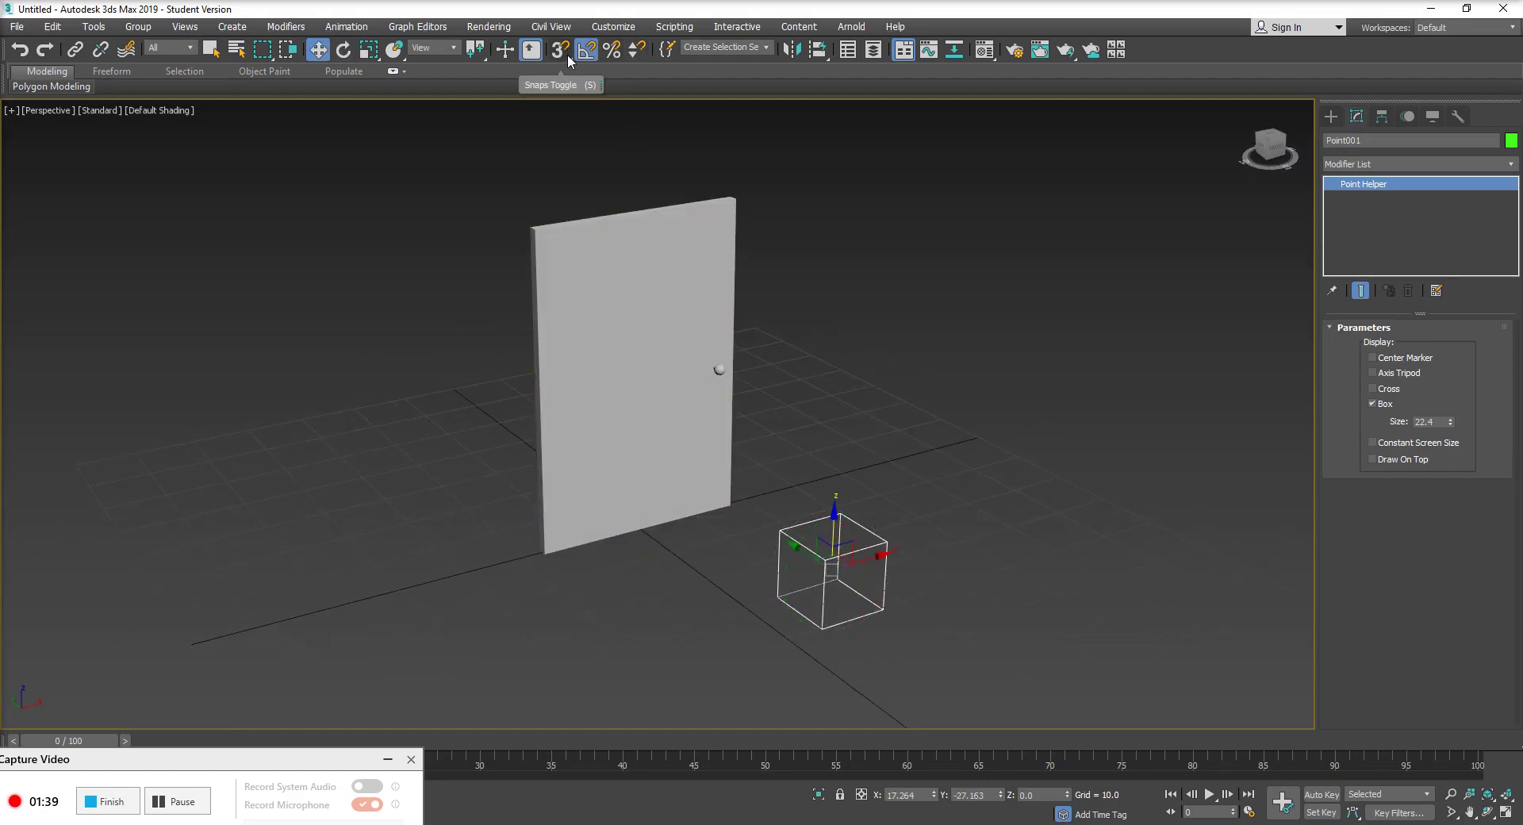
{"action": "scroll", "coordinate": [547, 354], "scroll_direction": "up", "scroll_amount": 3}
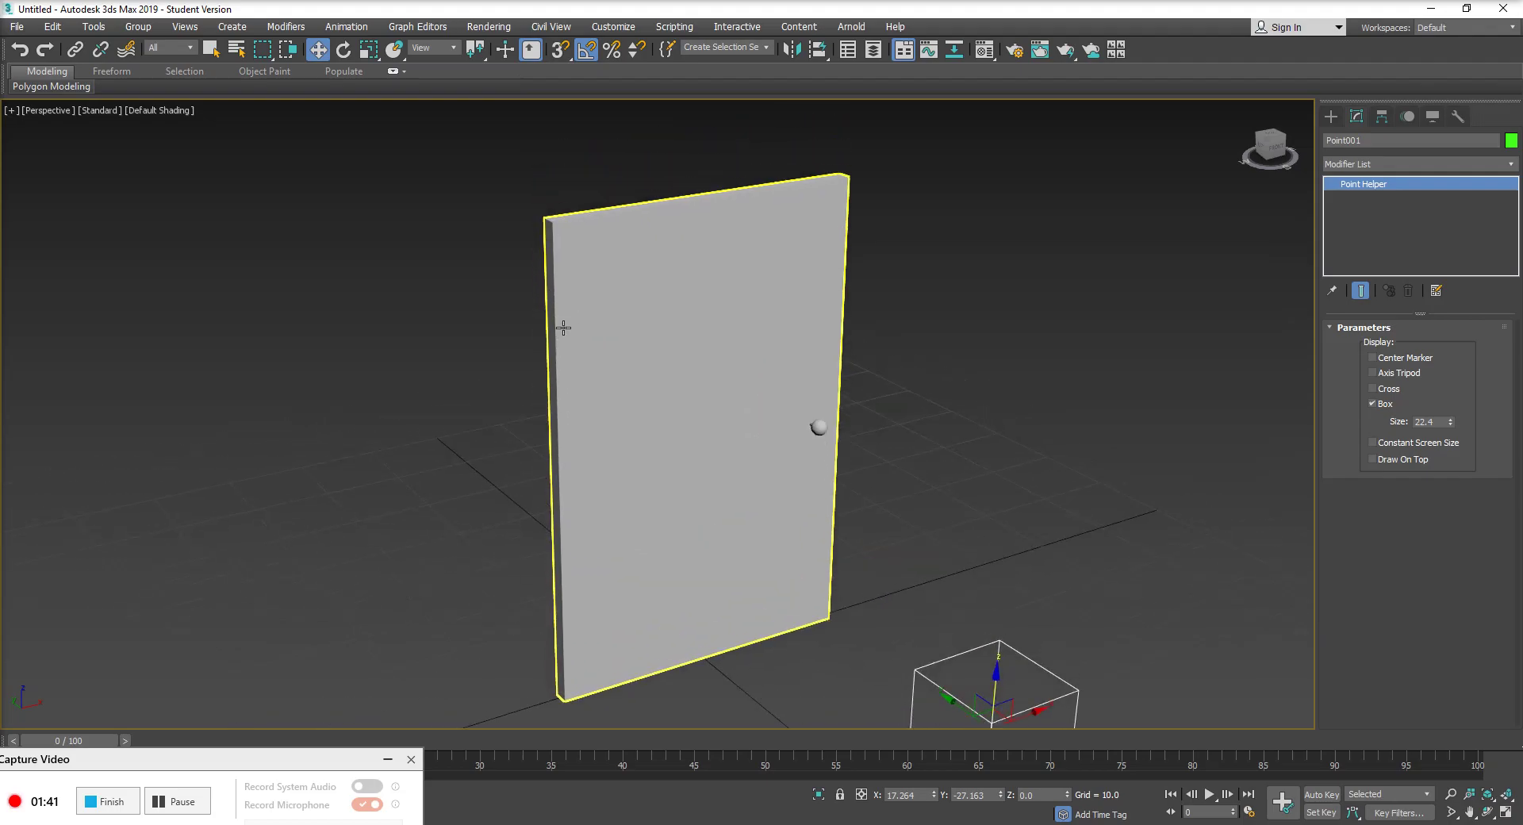
{"action": "middle_click_drag", "start_coordinate": [563, 328], "coordinate": [553, 320], "text": "alt"}
{"action": "middle_click_drag", "start_coordinate": [910, 649], "coordinate": [859, 549]}
{"action": "mouse_move", "coordinate": [519, 270]}
{"action": "middle_mouse_down"}
{"action": "mouse_move", "coordinate": [541, 332]}
{"action": "mouse_move", "coordinate": [512, 271]}
{"action": "middle_mouse_up"}
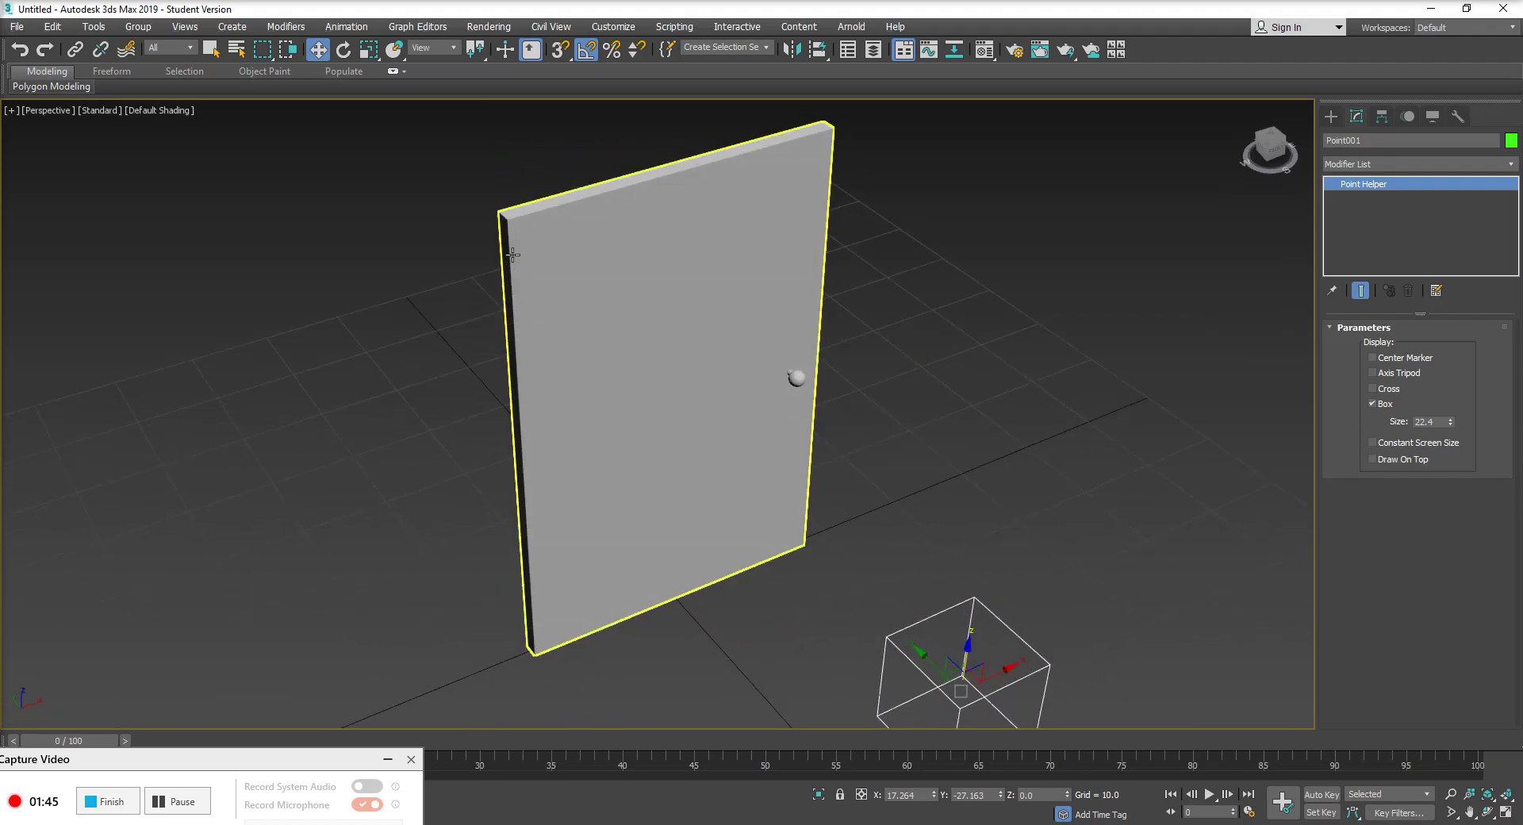
{"action": "left_click", "coordinate": [560, 52]}
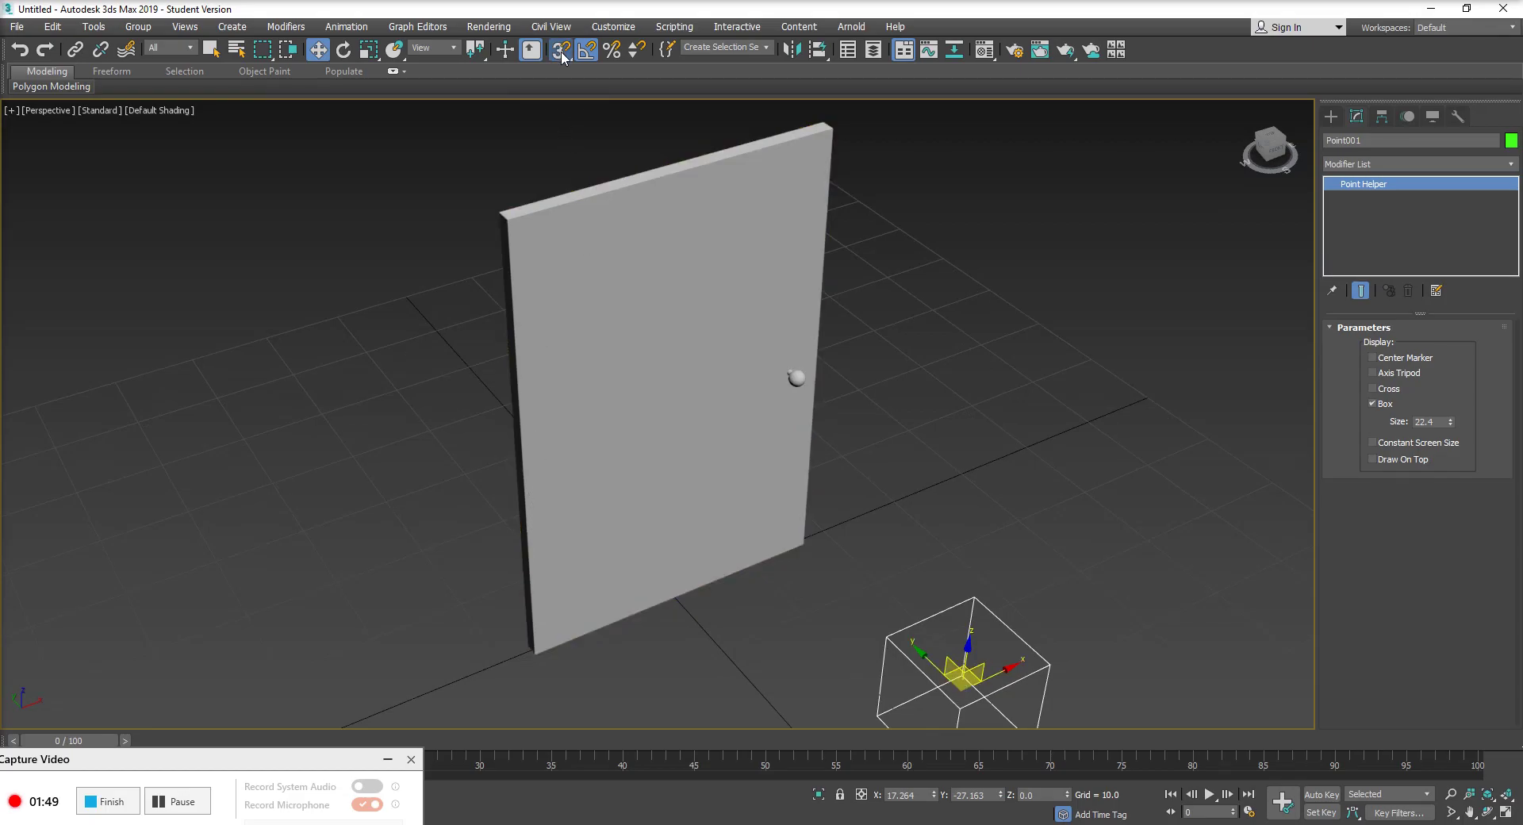
{"action": "right_click", "coordinate": [561, 52]}
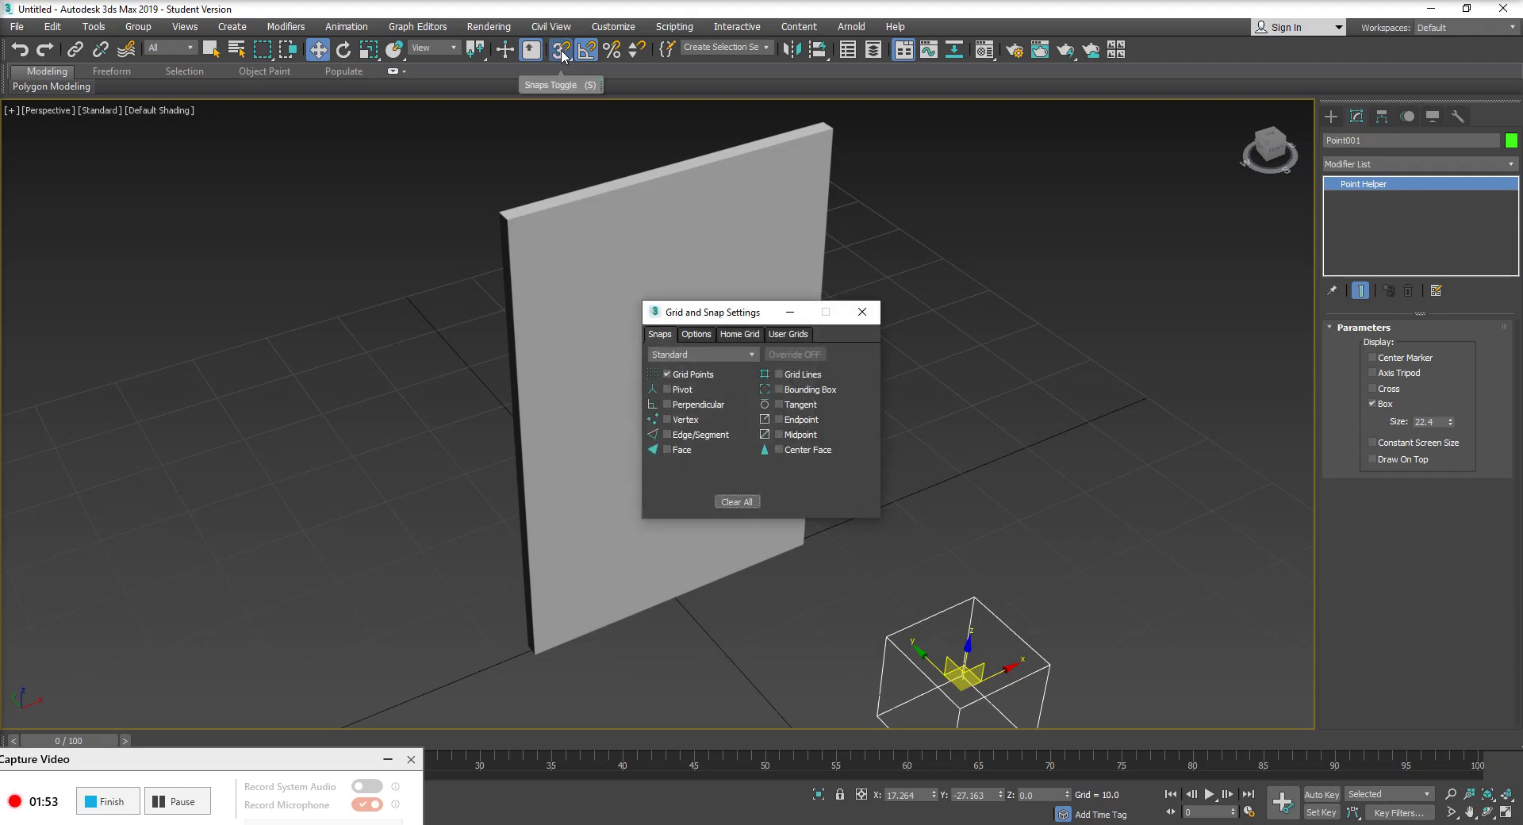
{"action": "left_click", "coordinate": [586, 51]}
{"action": "left_click_drag", "start_coordinate": [745, 311], "coordinate": [765, 301]}
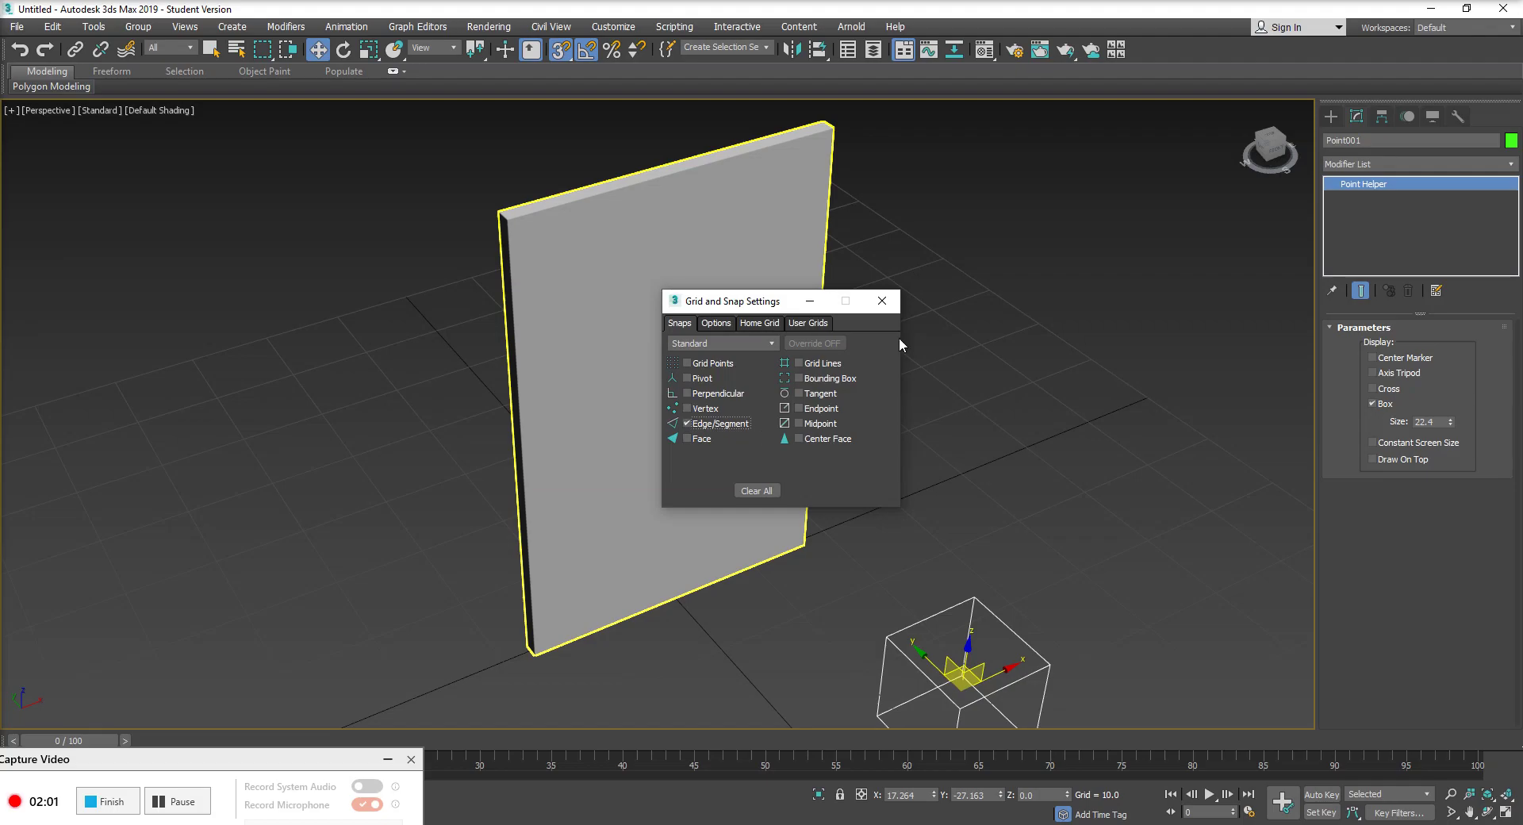
{"action": "left_click", "coordinate": [881, 301]}
Step: Snap the point helper onto the door's vertical edge opposite the knob and lower it to a Z height of about 27.3
{"action": "middle_click_drag", "start_coordinate": [741, 583], "coordinate": [813, 466]}
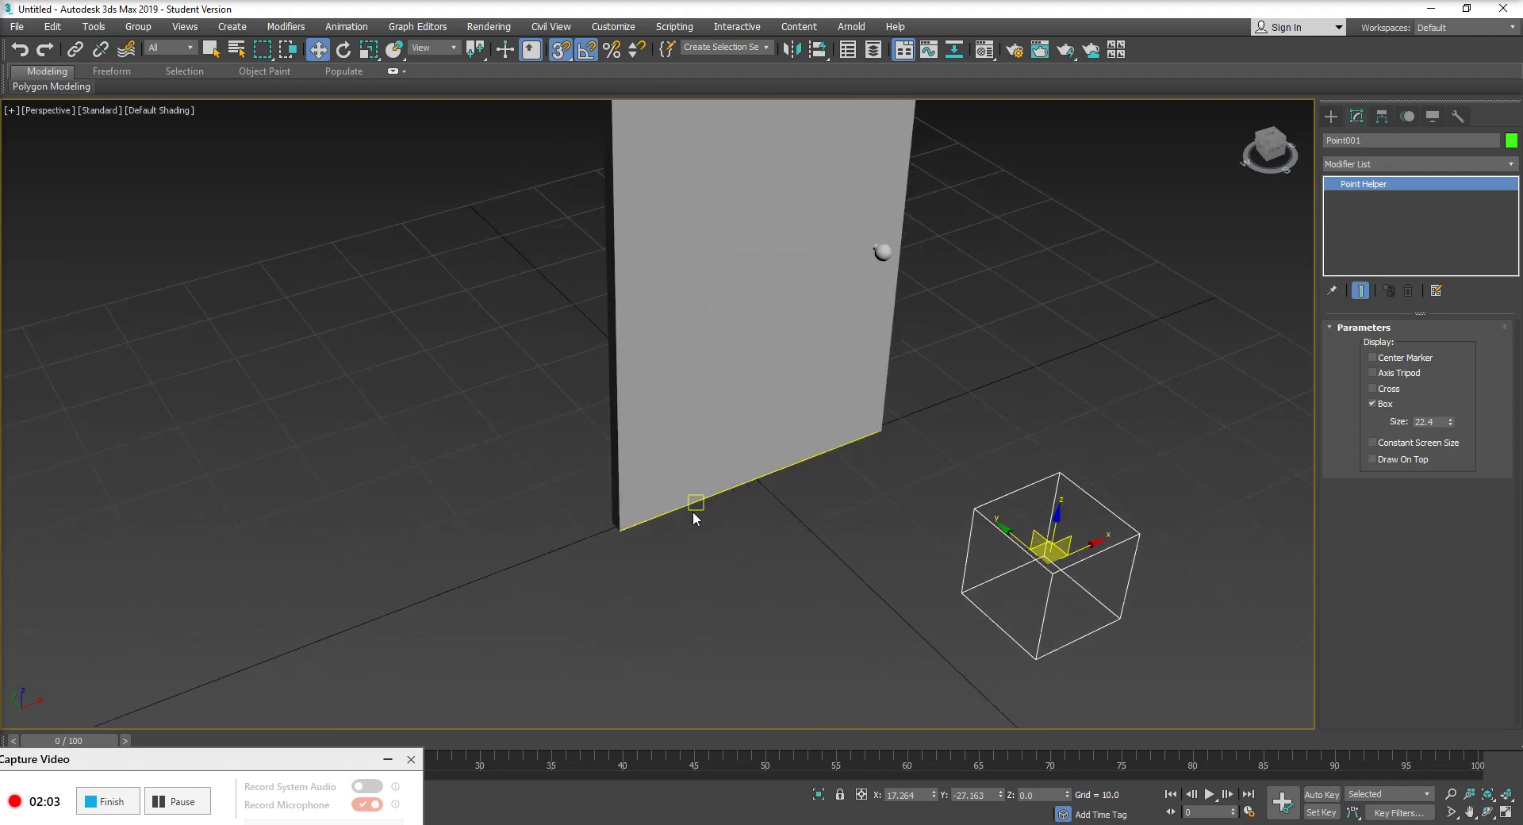
{"action": "middle_click_drag", "start_coordinate": [621, 204], "coordinate": [580, 349], "text": "alt"}
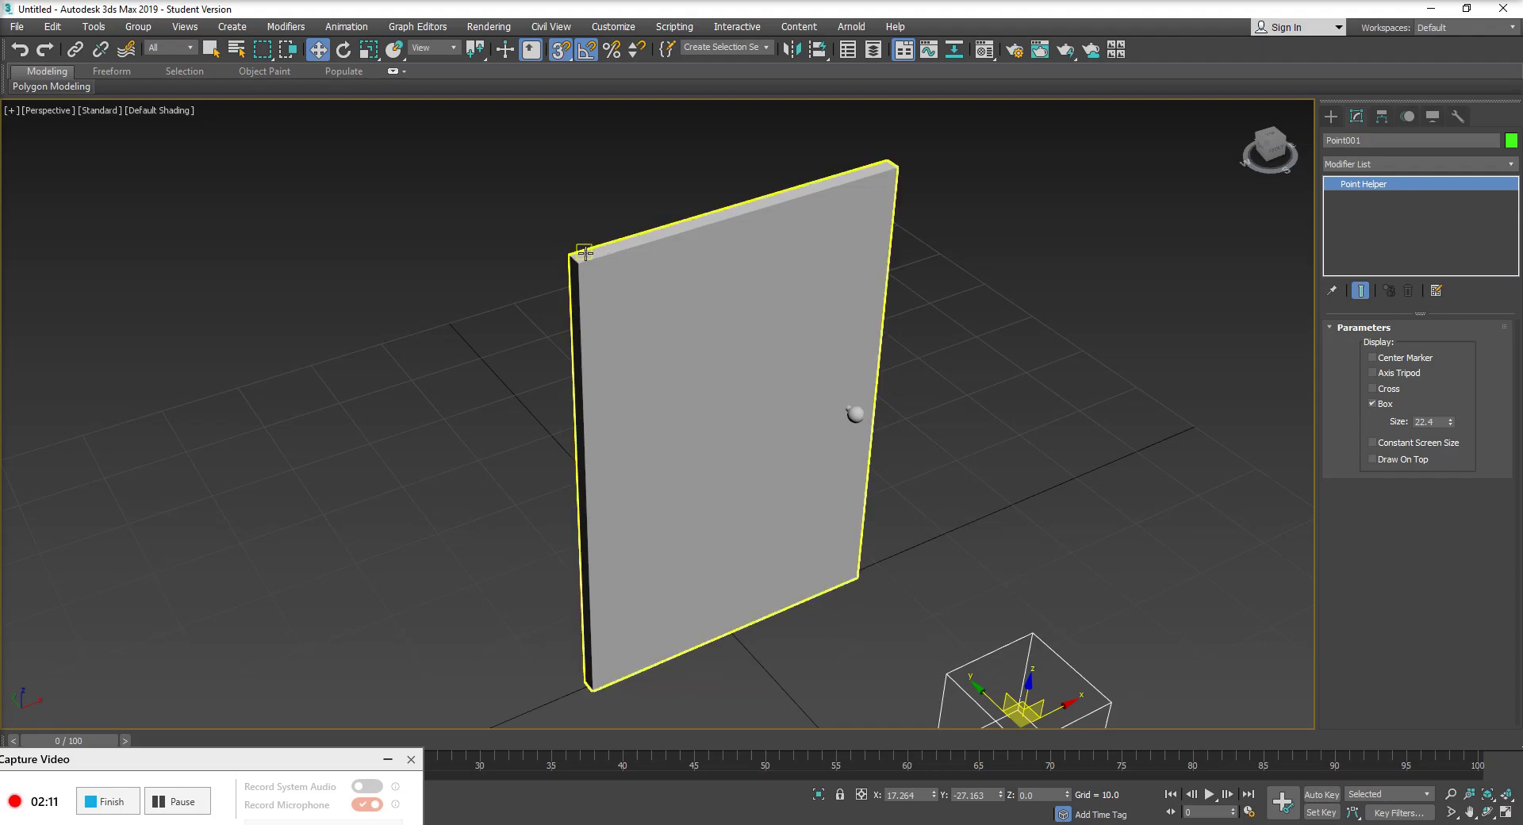
{"action": "middle_click_drag", "start_coordinate": [967, 703], "coordinate": [966, 592]}
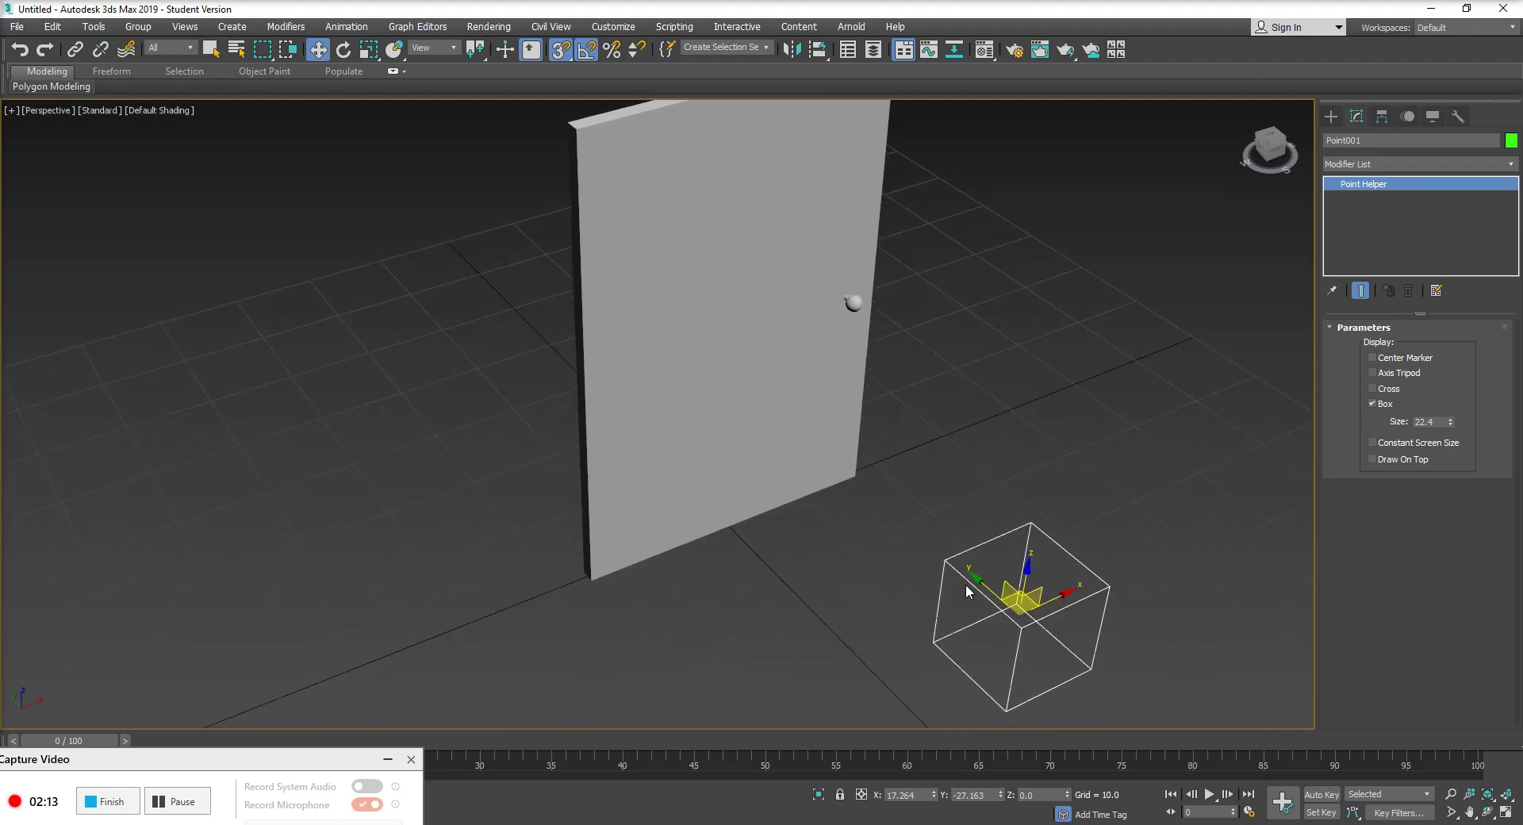
{"action": "left_click_drag", "start_coordinate": [1038, 590], "coordinate": [587, 331]}
{"action": "middle_click_drag", "start_coordinate": [579, 364], "coordinate": [644, 306], "text": "alt"}
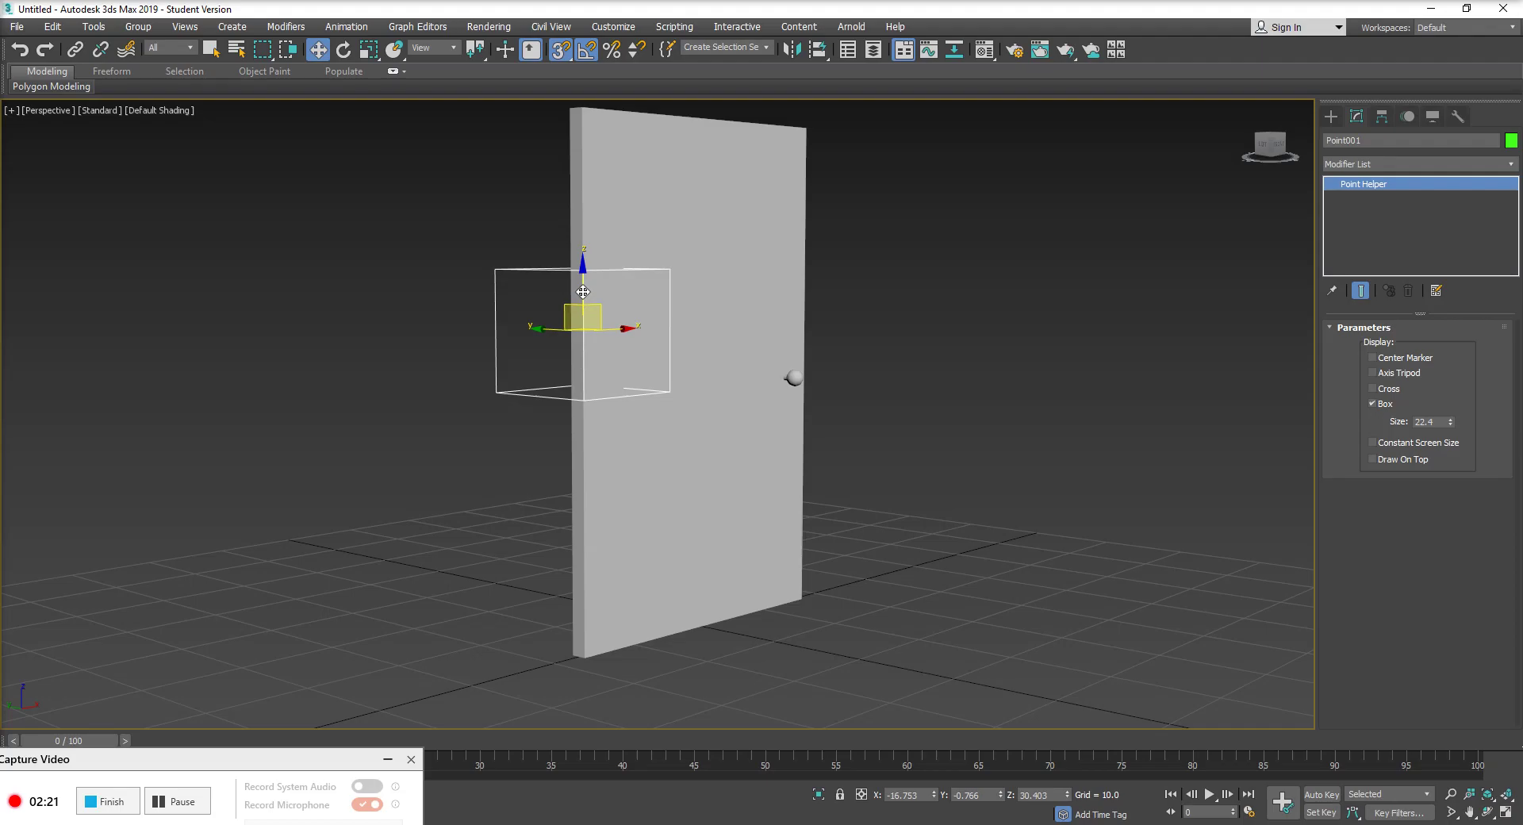
{"action": "left_click_drag", "start_coordinate": [586, 299], "coordinate": [587, 341]}
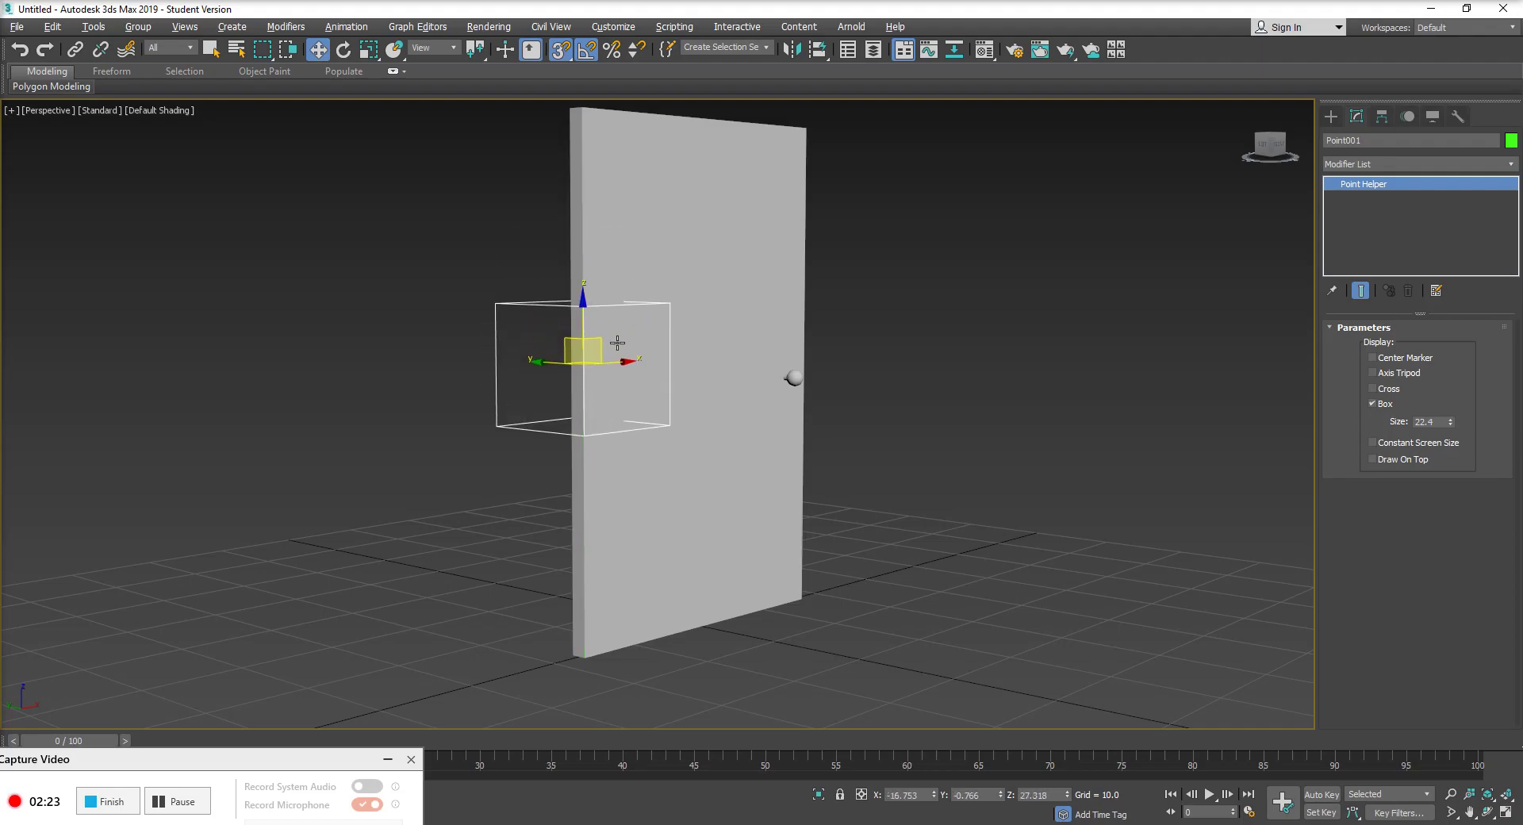
{"action": "middle_click_drag", "start_coordinate": [587, 341], "coordinate": [690, 367], "text": "alt"}
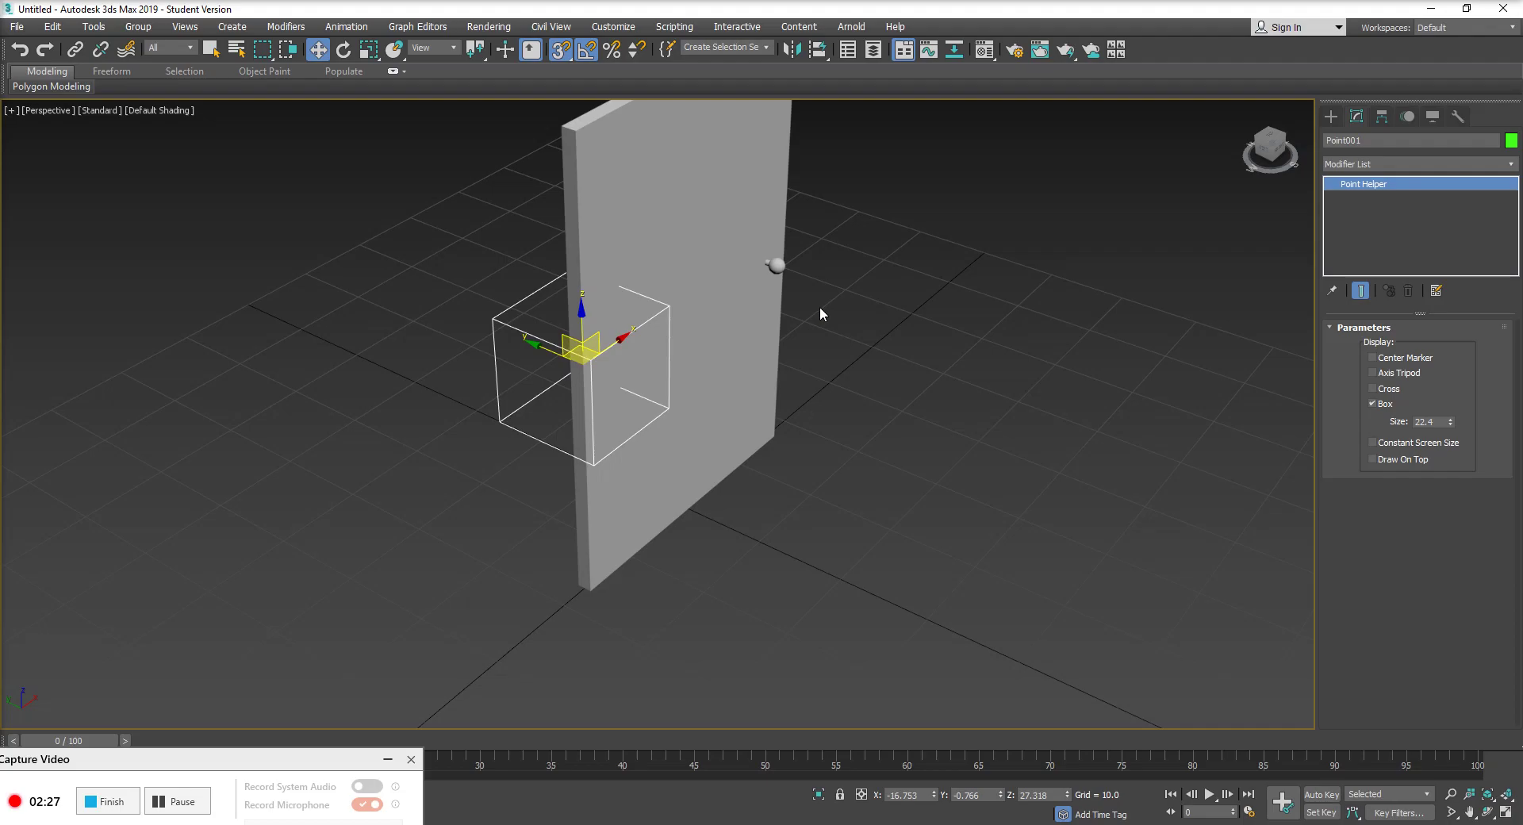
{"action": "middle_click_drag", "start_coordinate": [806, 323], "coordinate": [849, 384], "text": "alt"}
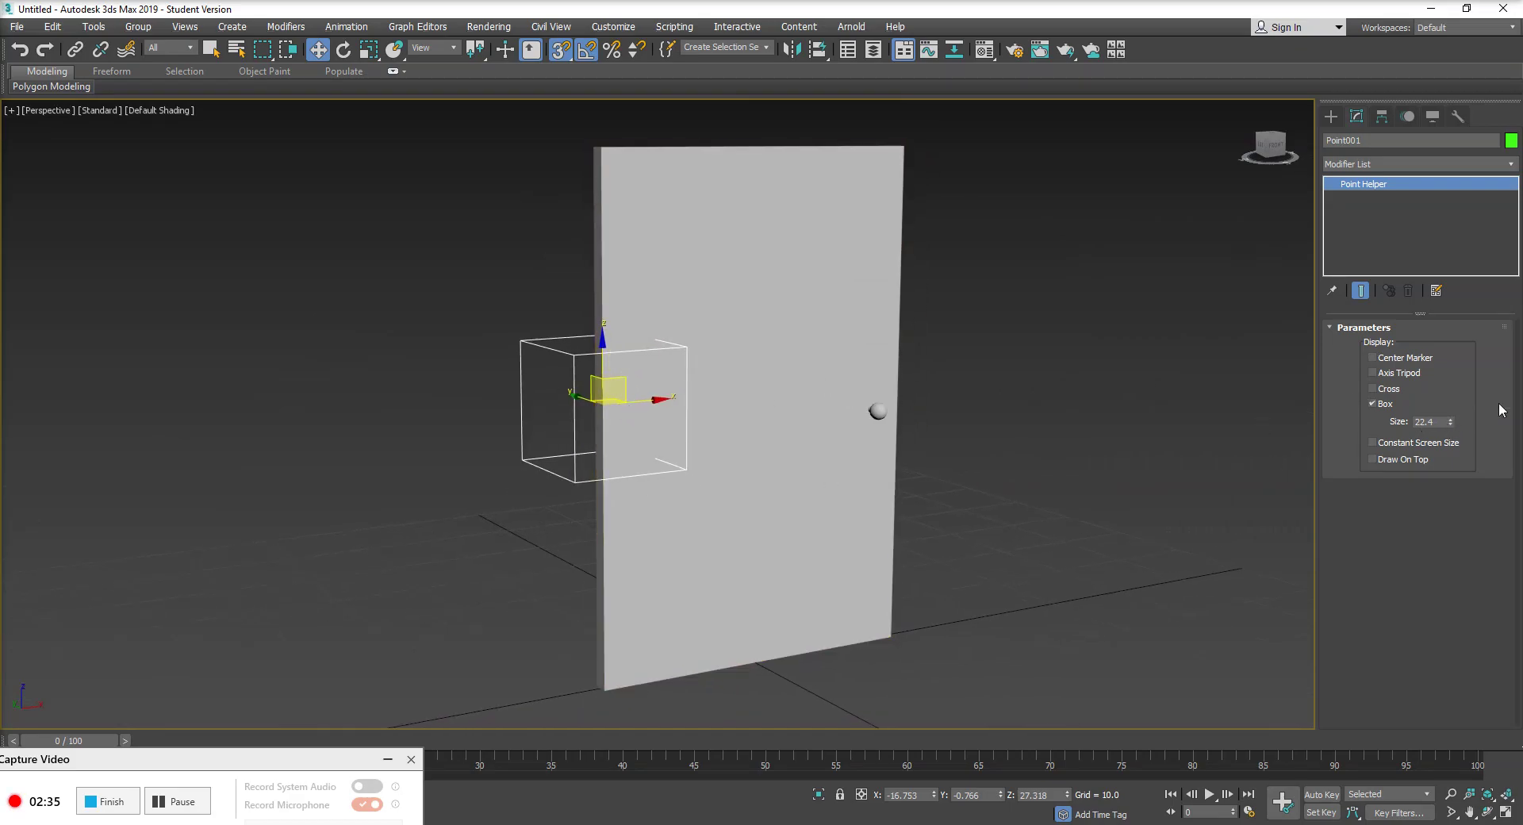
Step: Set the point helper's box size to 7.22
{"action": "left_click_drag", "start_coordinate": [1453, 421], "coordinate": [1416, 268]}
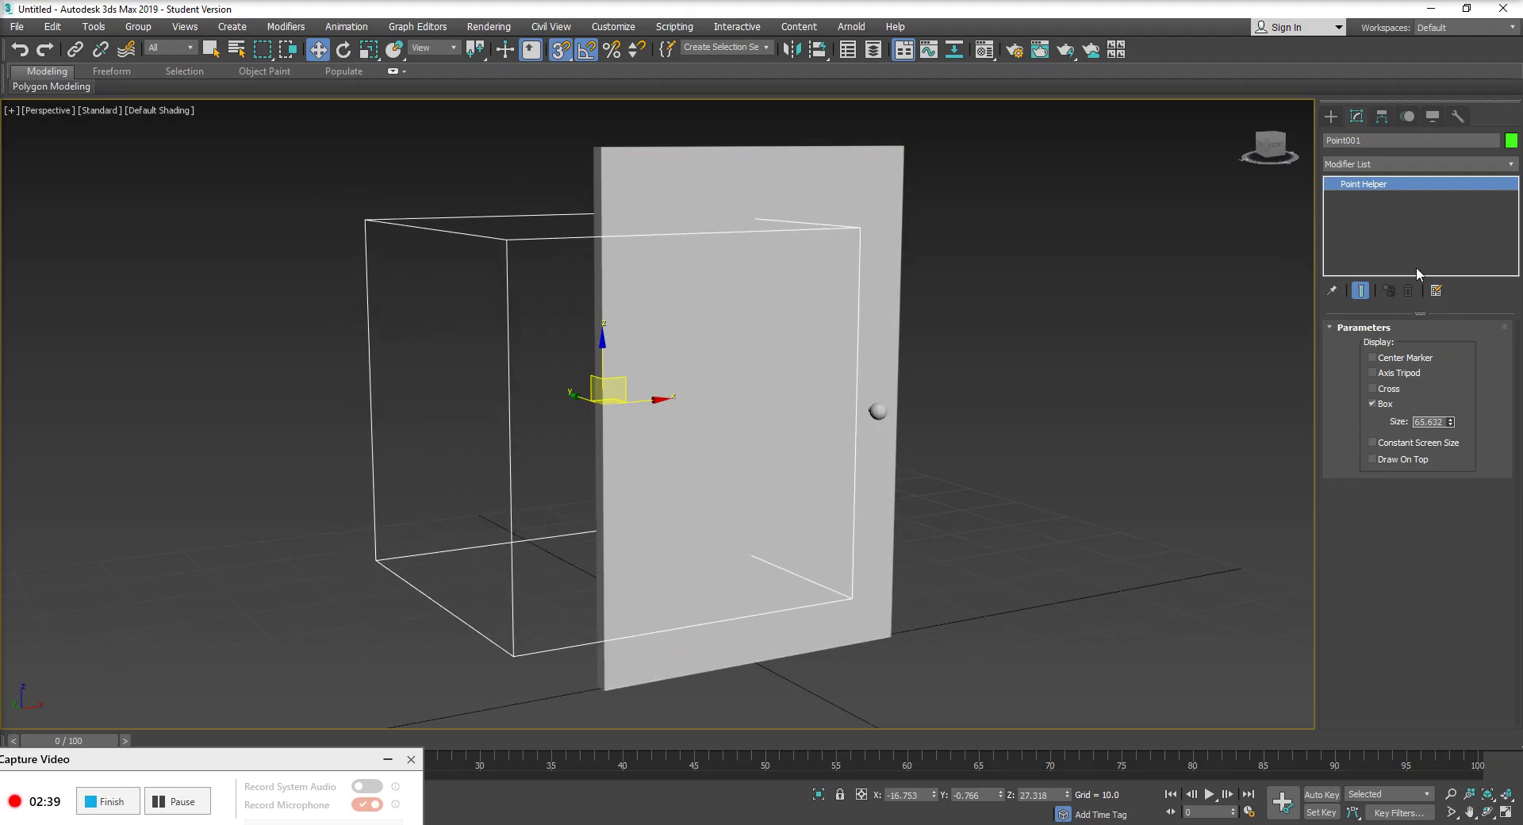
{"action": "middle_click_drag", "start_coordinate": [939, 383], "coordinate": [1011, 374], "text": "alt"}
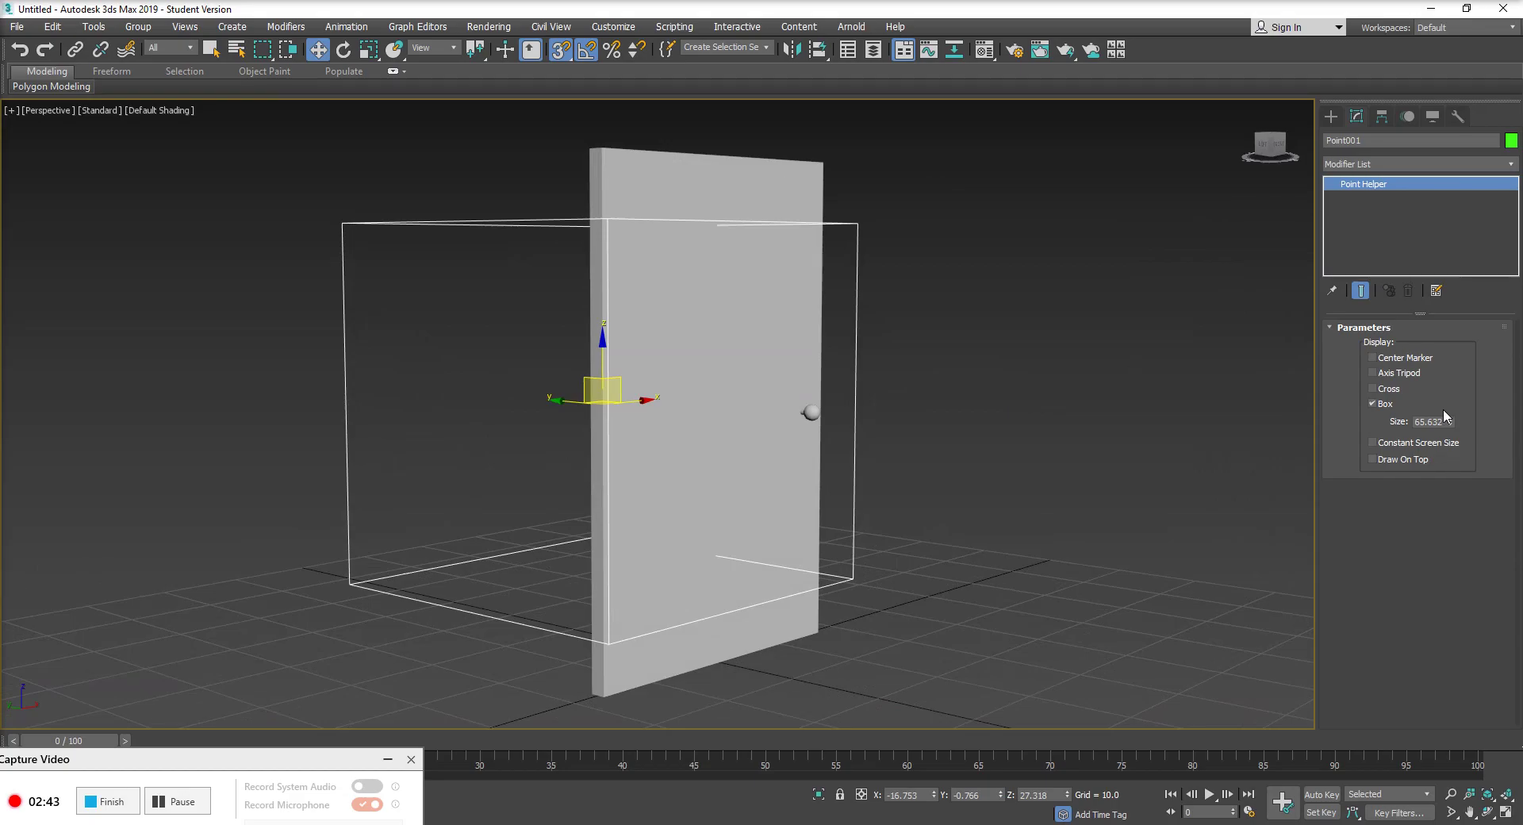
{"action": "left_click_drag", "start_coordinate": [1448, 420], "coordinate": [1435, 493]}
{"action": "middle_click_drag", "start_coordinate": [548, 389], "coordinate": [592, 387], "text": "alt"}
{"action": "scroll", "coordinate": [593, 387], "scroll_direction": "up", "scroll_amount": 3}
{"action": "mouse_move", "coordinate": [693, 463]}
{"action": "middle_mouse_down", "text": "alt"}
{"action": "mouse_move", "coordinate": [740, 451]}
{"action": "mouse_move", "coordinate": [702, 387]}
{"action": "mouse_move", "coordinate": [720, 452]}
{"action": "middle_mouse_up", "text": "alt"}
Step: Rename the point helper doorRot and turn off snapping
{"action": "left_click", "coordinate": [1341, 142]}
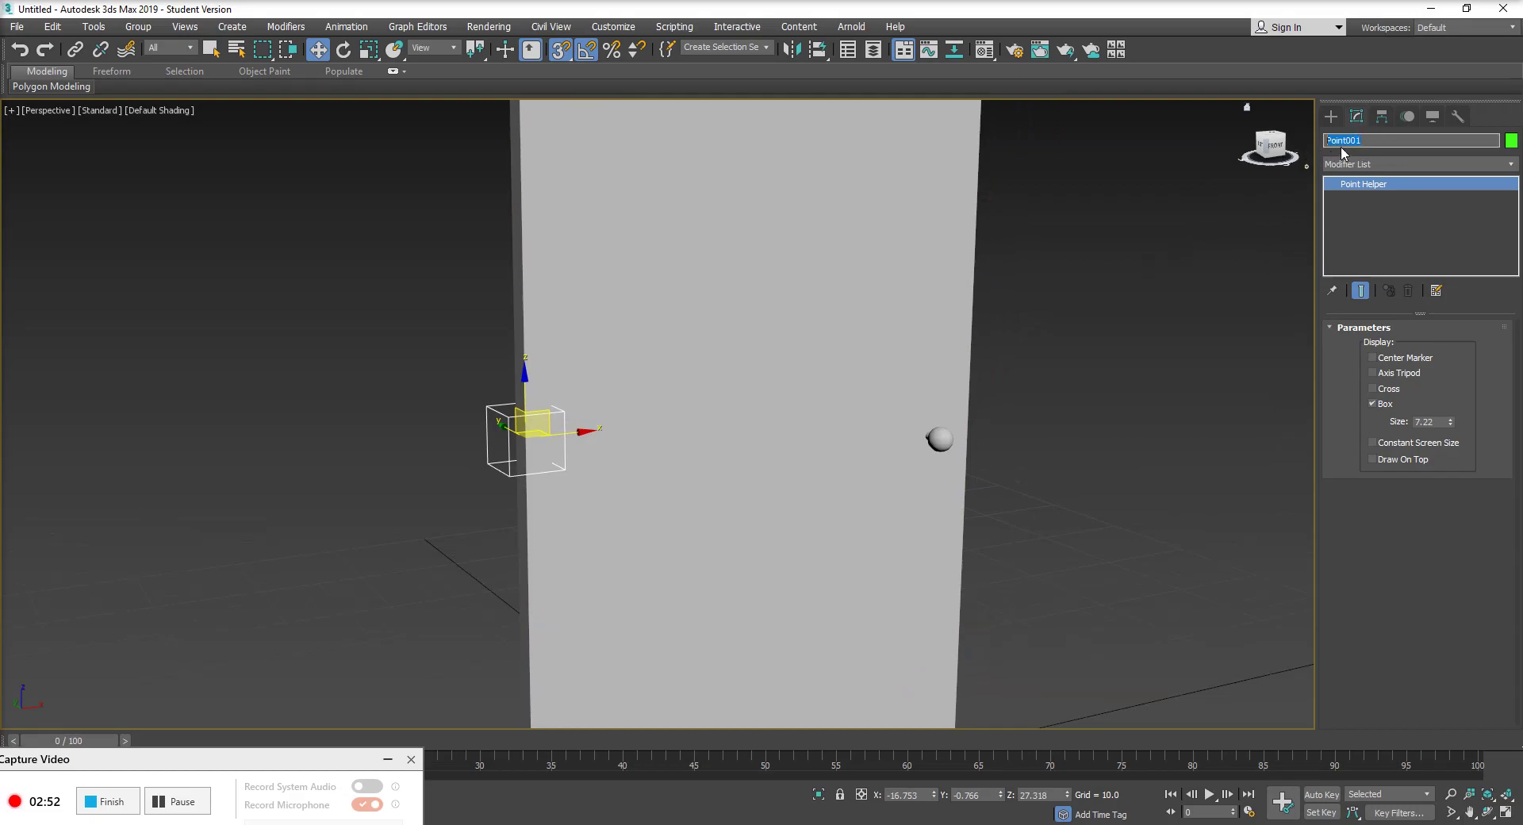
{"action": "type", "text": "f"}
{"action": "scroll", "coordinate": [1003, 363], "scroll_direction": "down", "scroll_amount": 4}
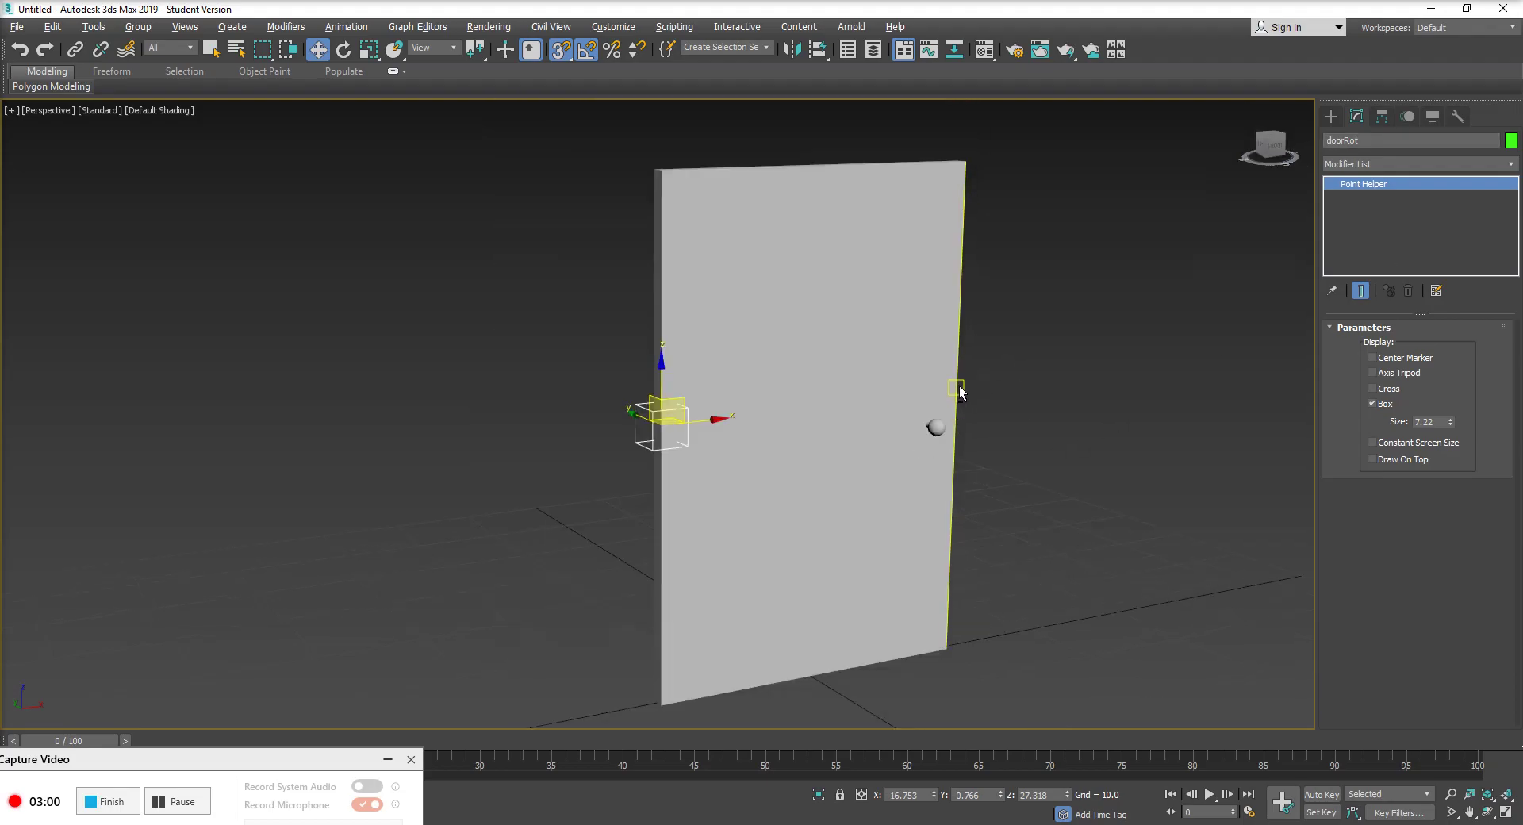
{"action": "scroll", "coordinate": [959, 391], "scroll_direction": "up", "scroll_amount": 1}
{"action": "key", "text": "s"}
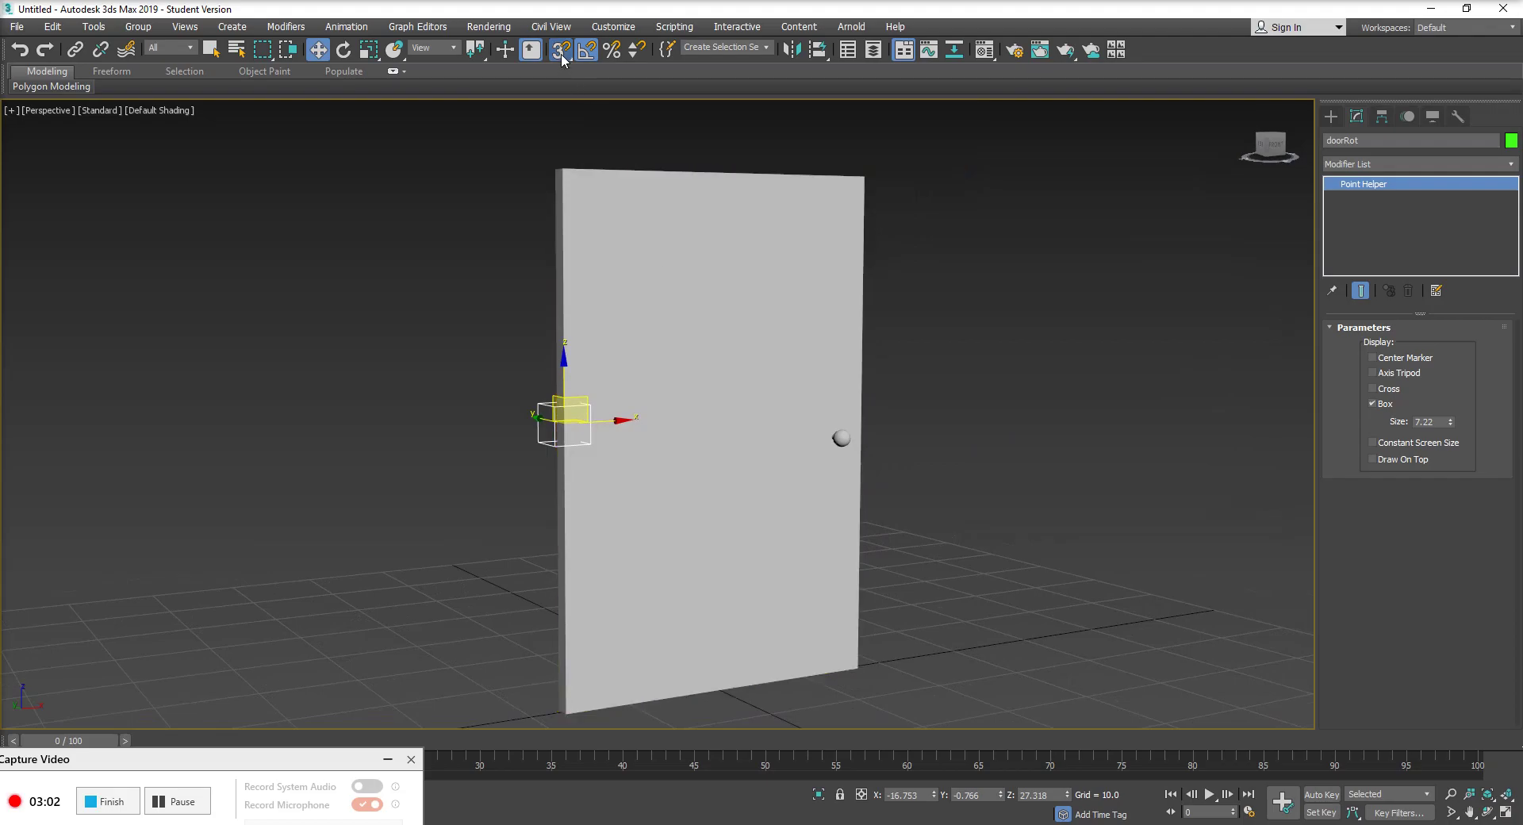
Step: Try rotating the doorRot helper by about 10 degrees around its vertical axis
{"action": "scroll", "coordinate": [714, 484], "scroll_direction": "down", "scroll_amount": 3}
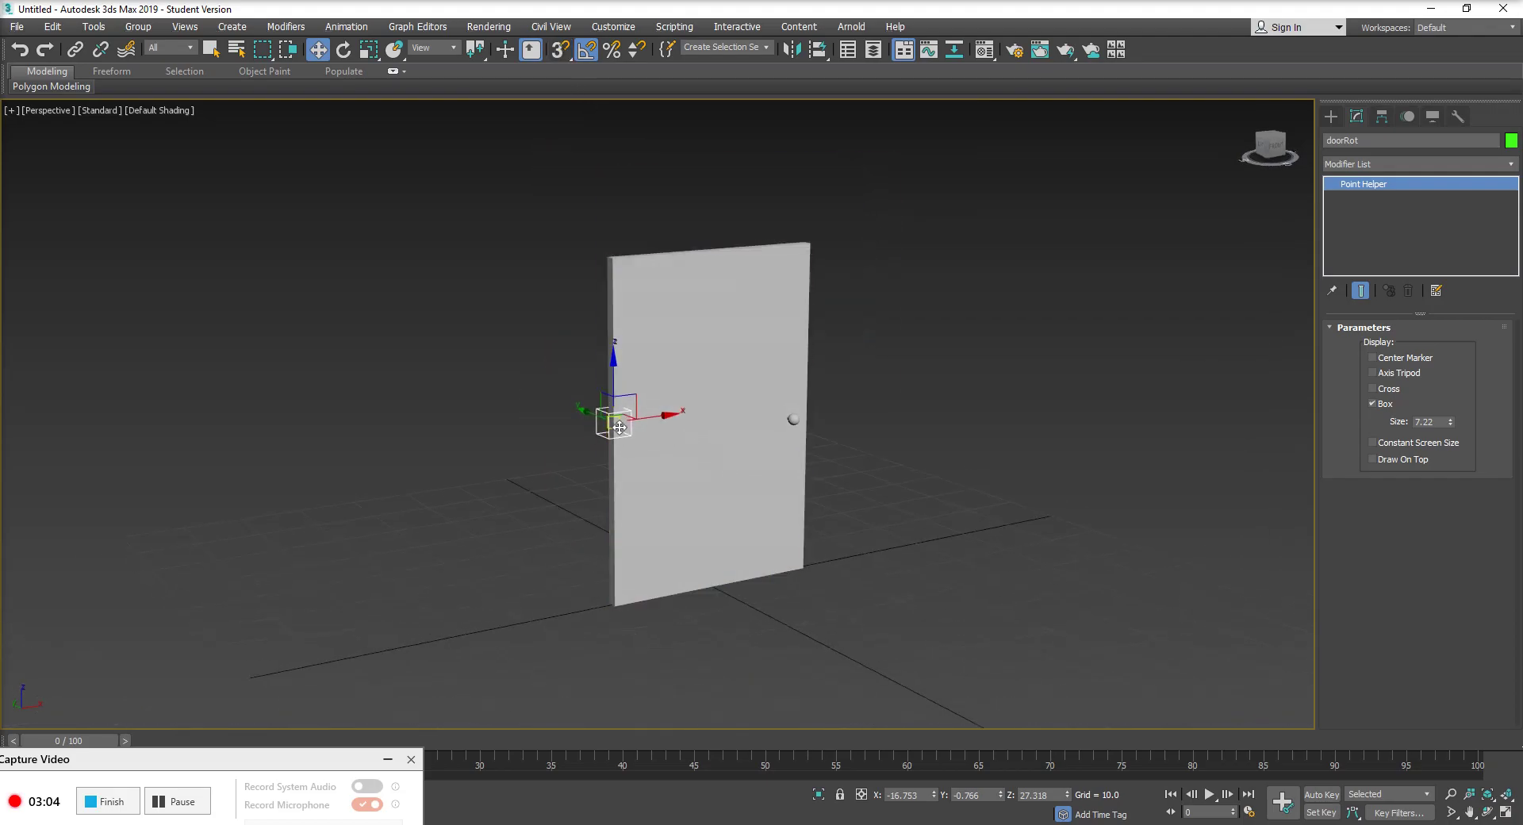
{"action": "scroll", "coordinate": [629, 431], "scroll_direction": "up", "scroll_amount": 5}
{"action": "key", "text": "e"}
{"action": "left_click_drag", "start_coordinate": [568, 438], "coordinate": [628, 438]}
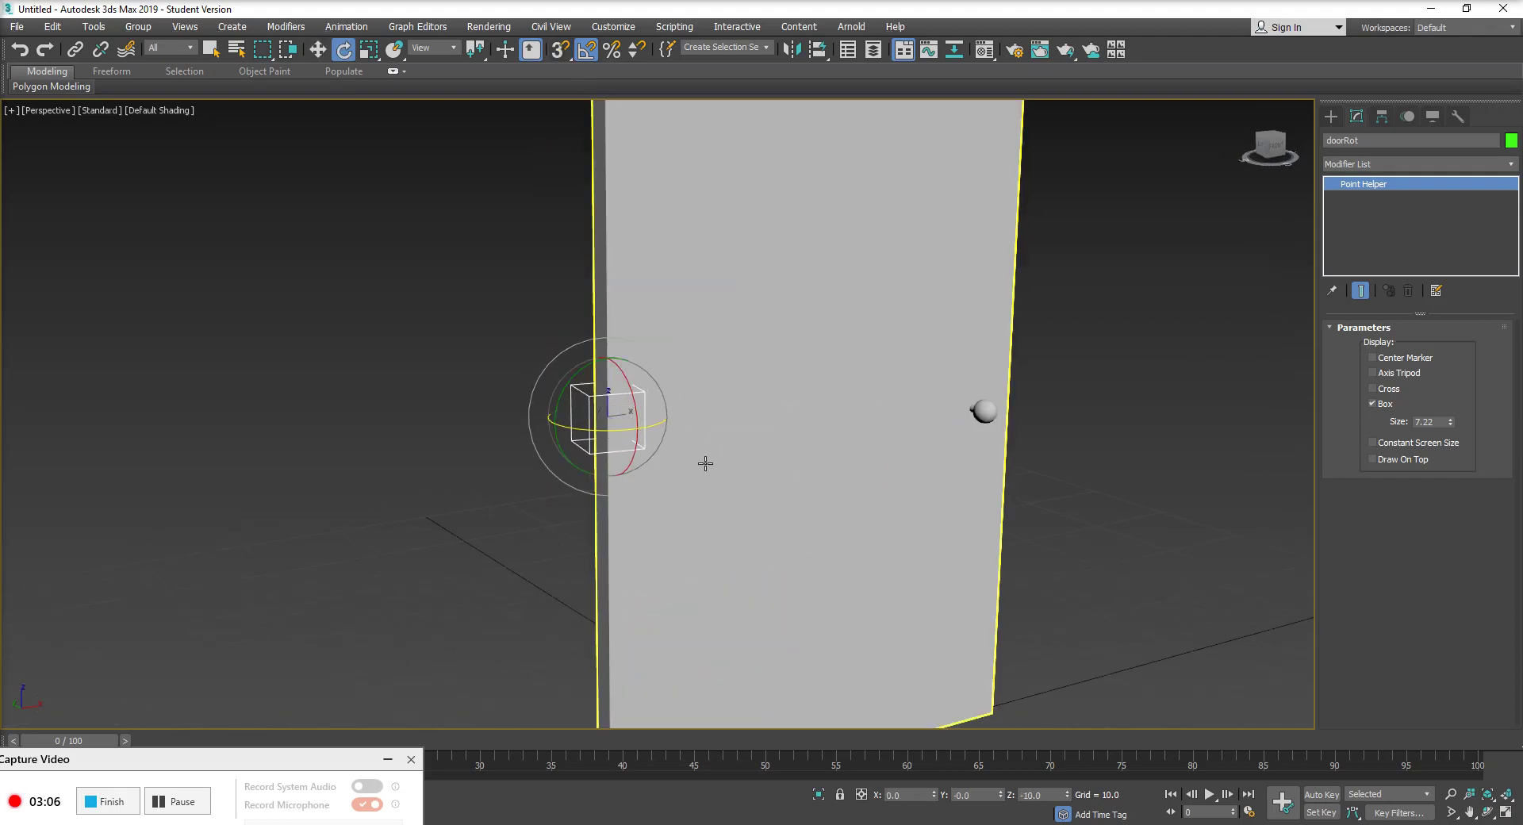
{"action": "key", "text": "ctrl+z"}
Step: Link the door to the doorRot helper as its parent
{"action": "middle_click_drag", "start_coordinate": [800, 432], "coordinate": [778, 418]}
{"action": "scroll", "coordinate": [781, 397], "scroll_direction": "down", "scroll_amount": 3}
{"action": "left_click", "coordinate": [781, 333]}
{"action": "key", "text": "z"}
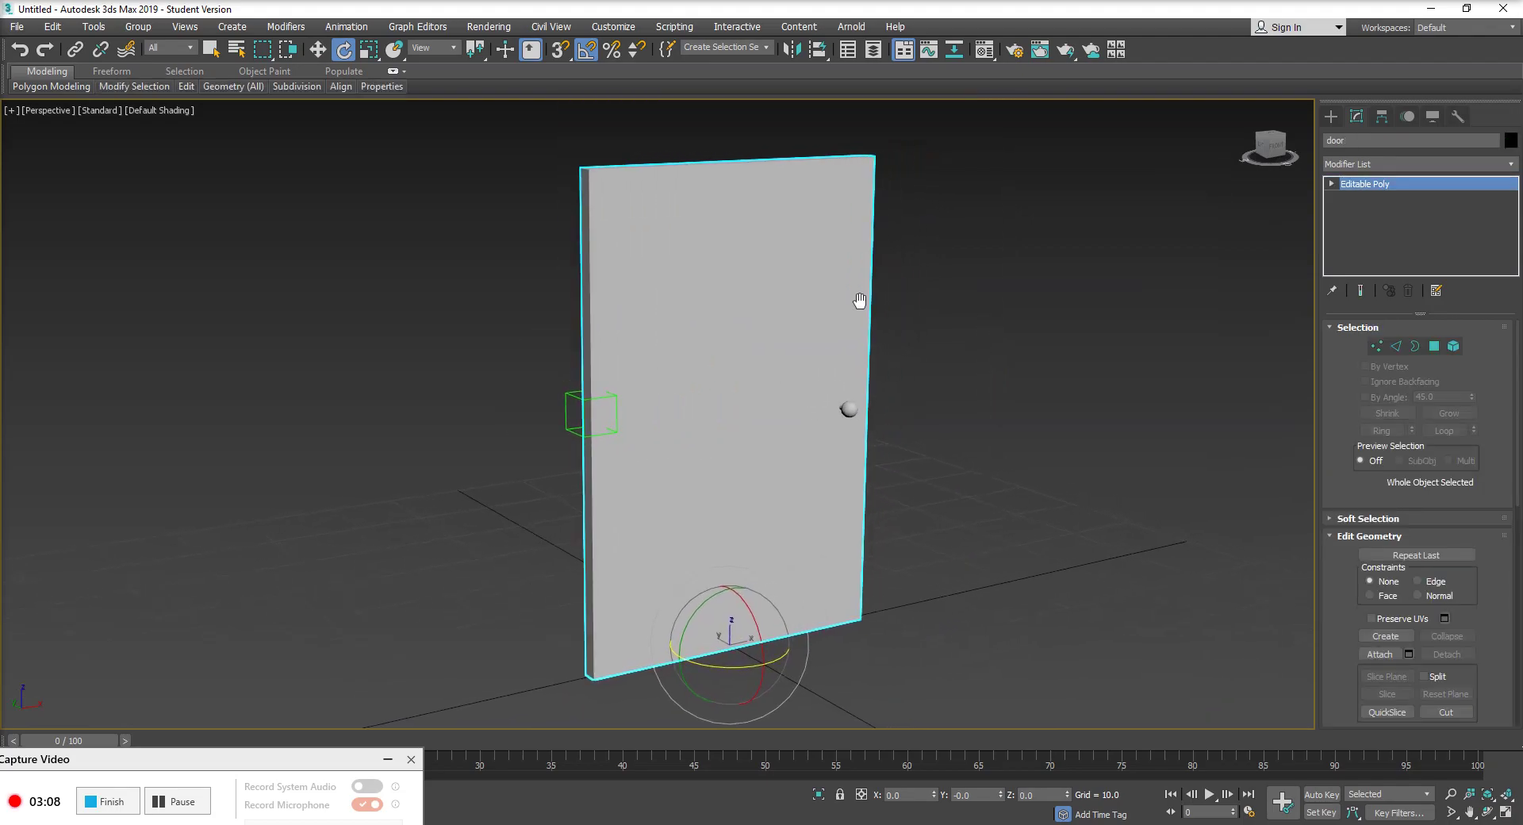
{"action": "left_click", "coordinate": [74, 51]}
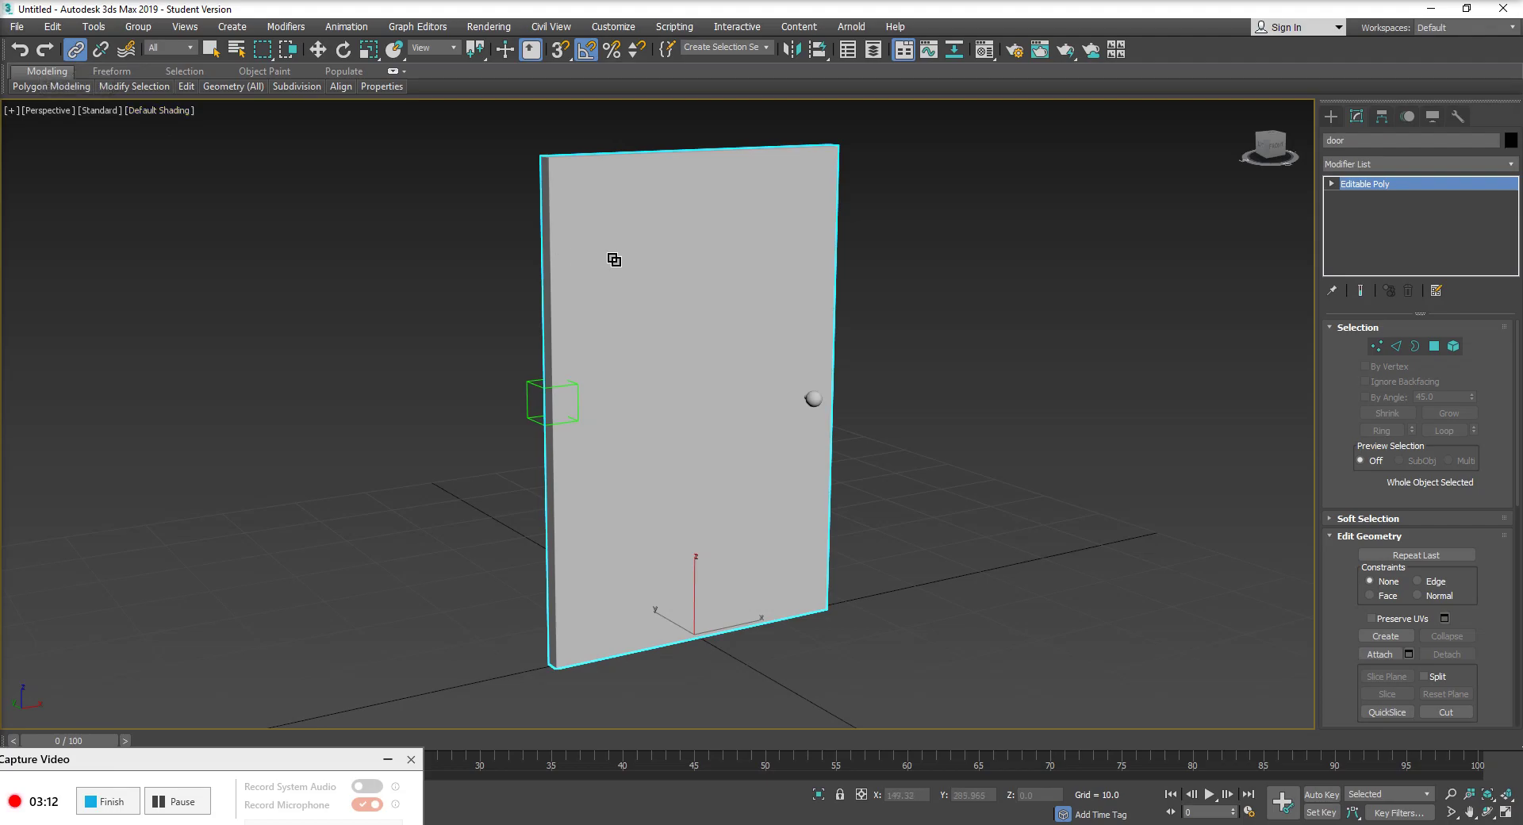
{"action": "left_click_drag", "start_coordinate": [616, 255], "coordinate": [682, 371]}
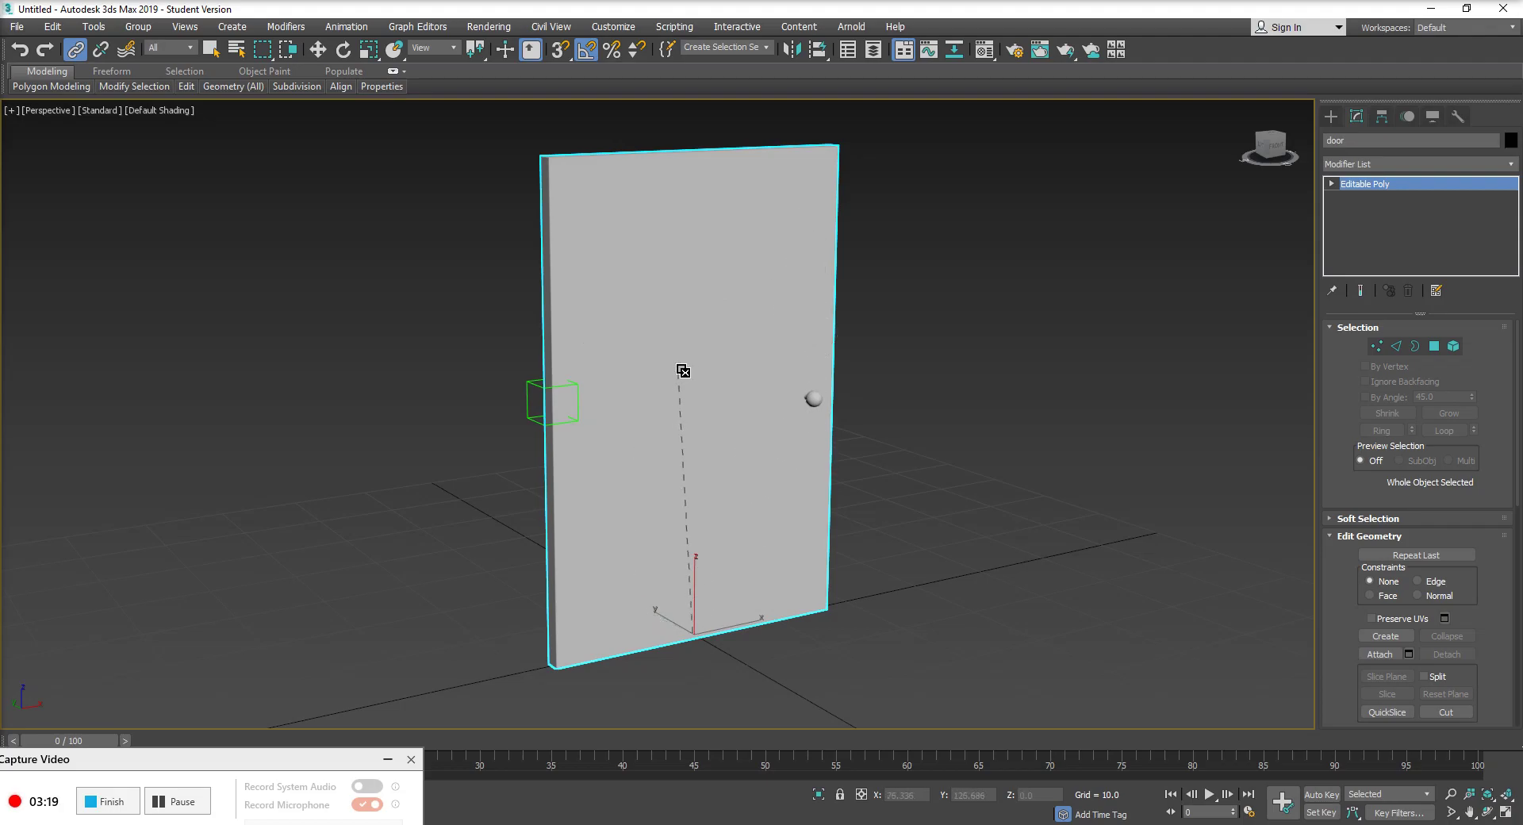
Step: Try swinging the linked door by rotating the doorRot helper around its vertical axis
{"action": "left_click", "coordinate": [532, 383]}
{"action": "key", "text": "e"}
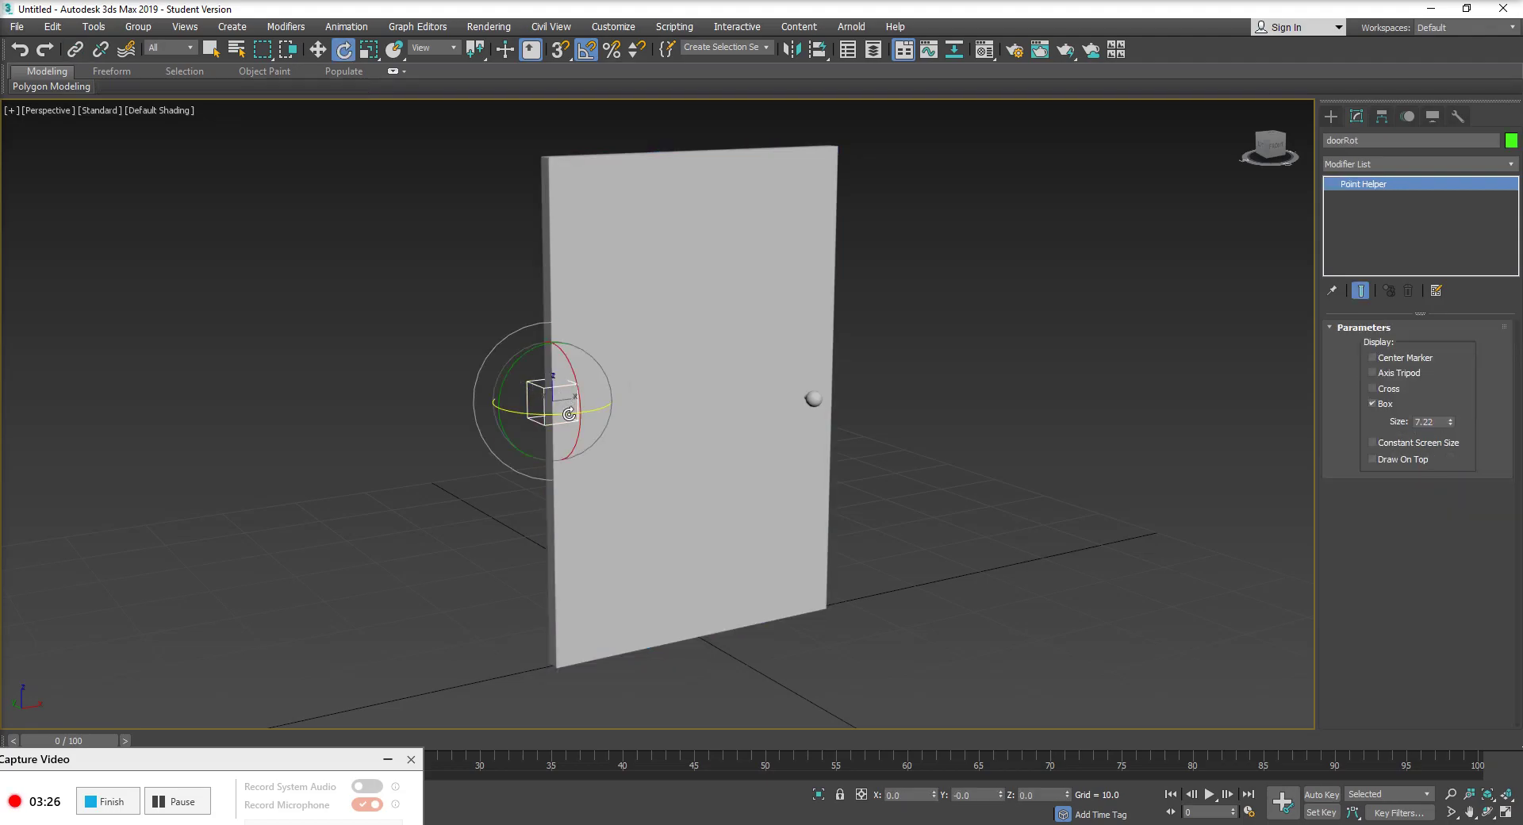
{"action": "left_click_drag", "start_coordinate": [544, 406], "coordinate": [607, 419]}
{"action": "scroll", "coordinate": [607, 419], "scroll_direction": "down", "scroll_amount": 5}
{"action": "mouse_move", "coordinate": [606, 420]}
{"action": "middle_mouse_down", "text": "alt"}
{"action": "mouse_move", "coordinate": [640, 392]}
{"action": "mouse_move", "coordinate": [588, 415]}
{"action": "mouse_move", "coordinate": [597, 400]}
{"action": "middle_mouse_up", "text": "alt"}
{"action": "key", "text": "ctrl+z"}
Step: Set the reference coordinate system for rotation to Local
{"action": "left_click", "coordinate": [431, 49]}
{"action": "left_click", "coordinate": [425, 111]}
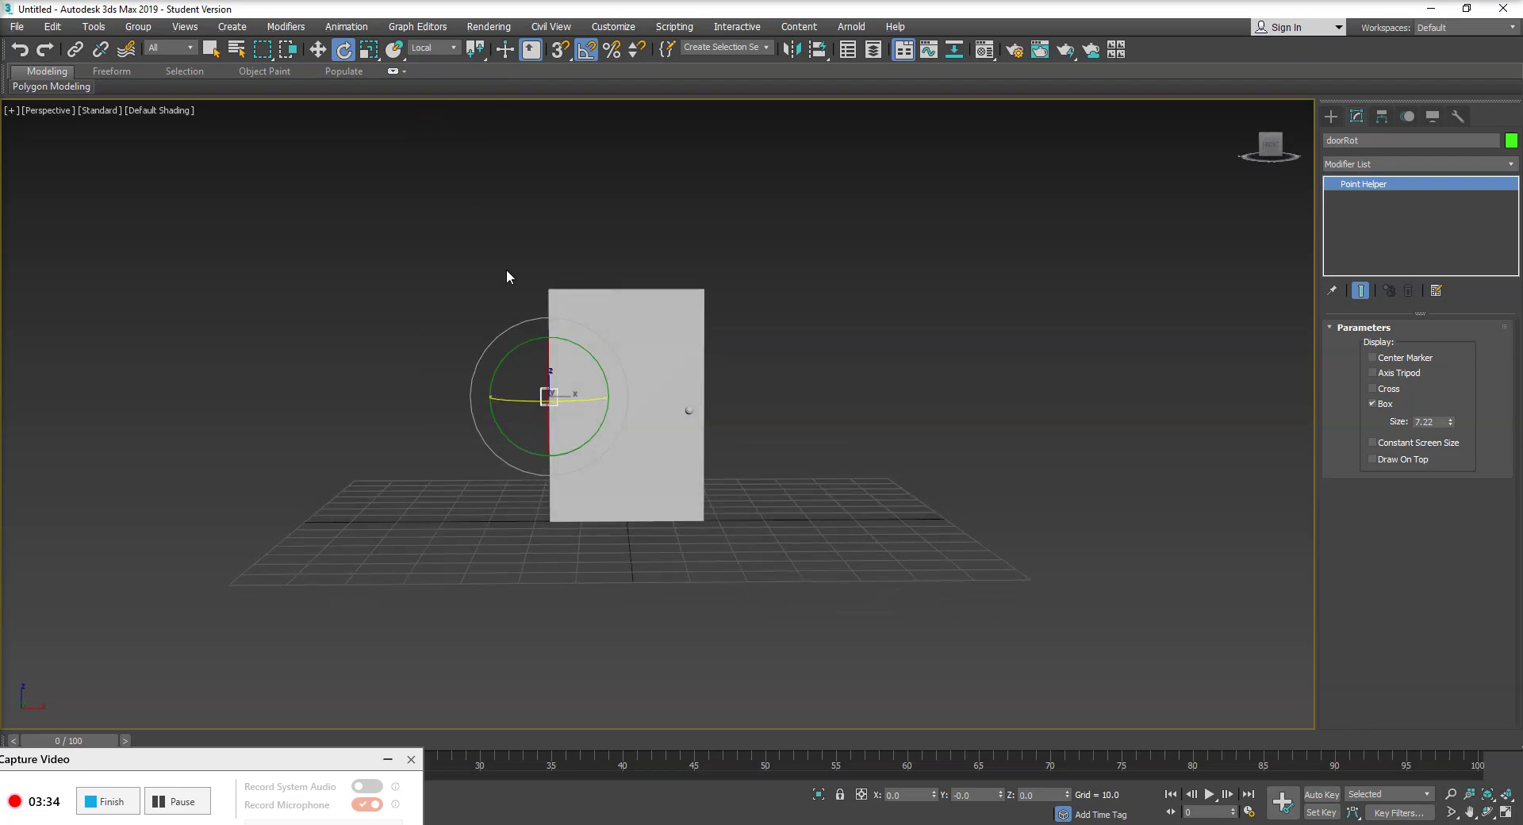